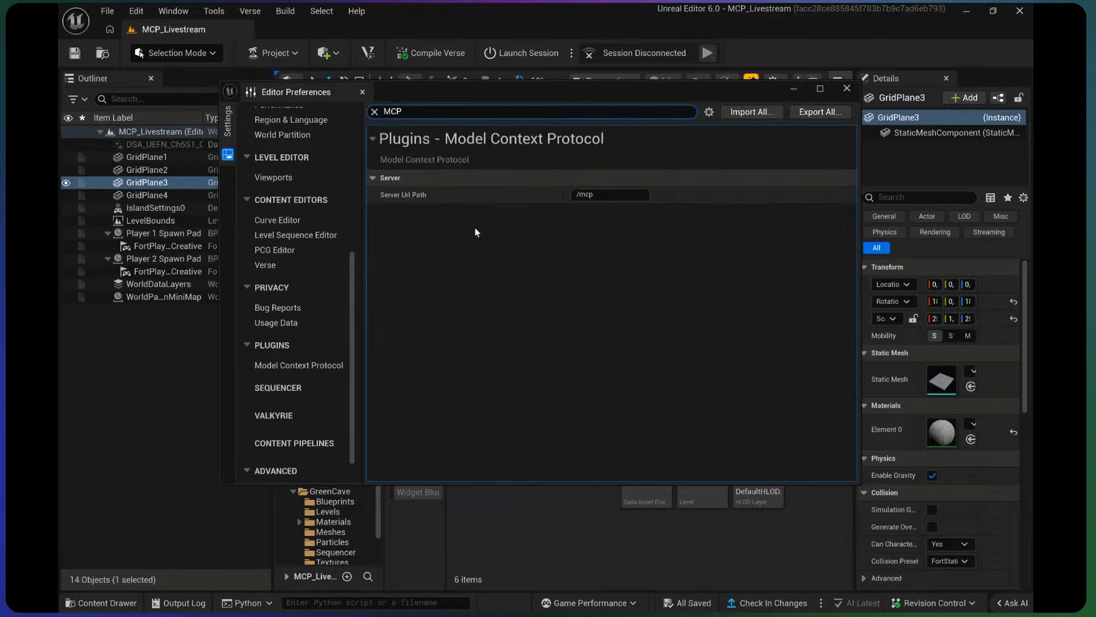
Clear the MCP search in Editor Preferences, review the Model Context Protocol plugin's server and tool settings, and close the preferences.
key(ctrl+a)
key(BackSpace)
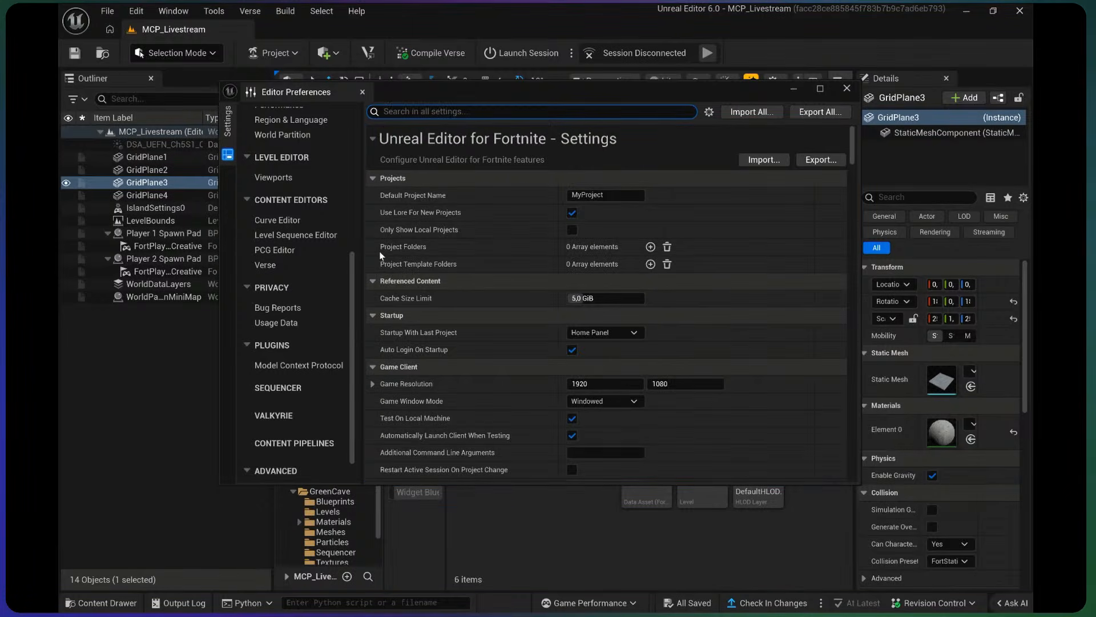
drag(349, 248, 343, 303)
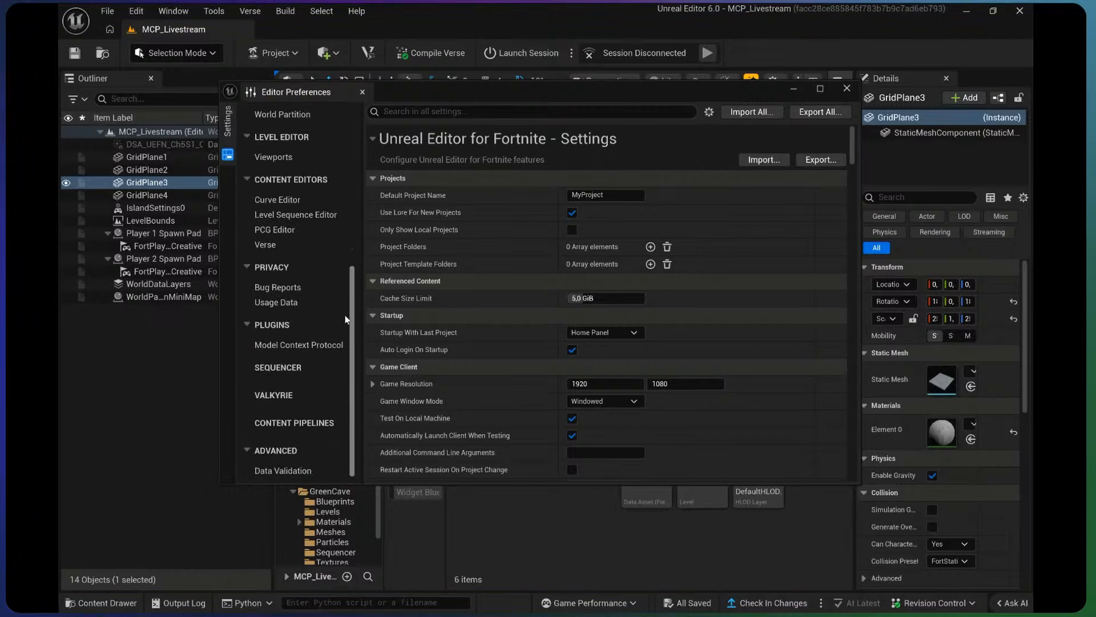
click(289, 346)
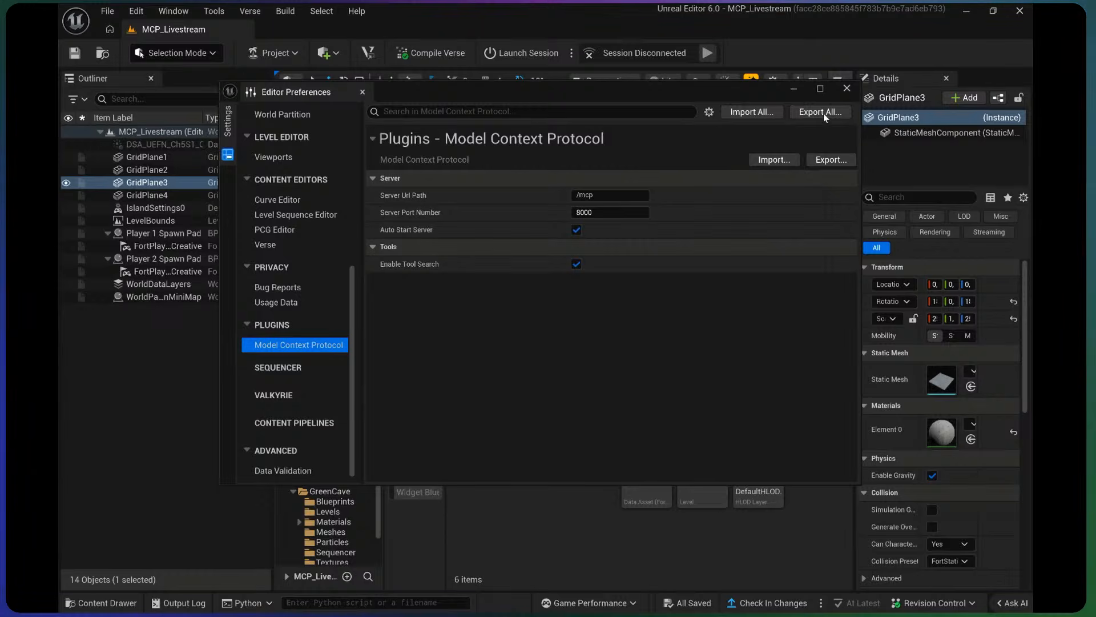
click(847, 90)
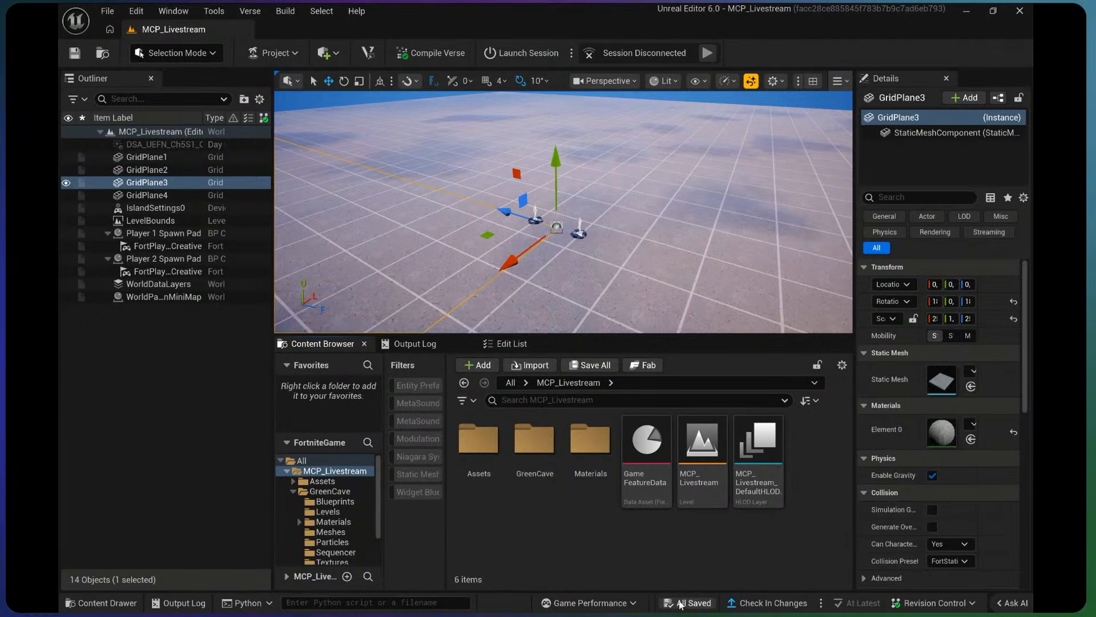
mouse_move(681, 593)
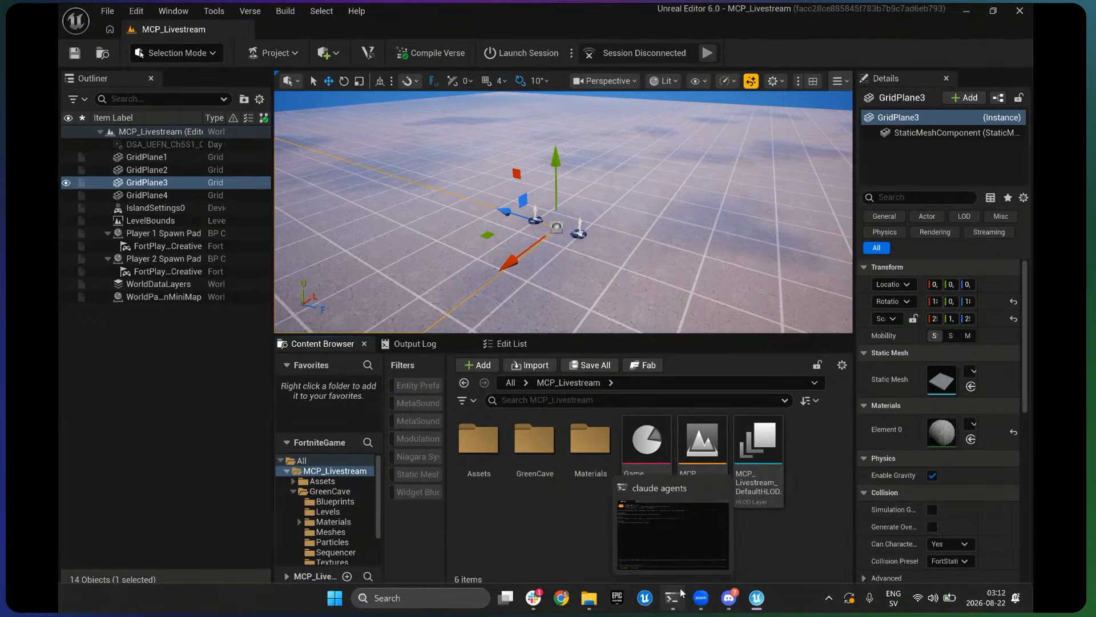
click(680, 536)
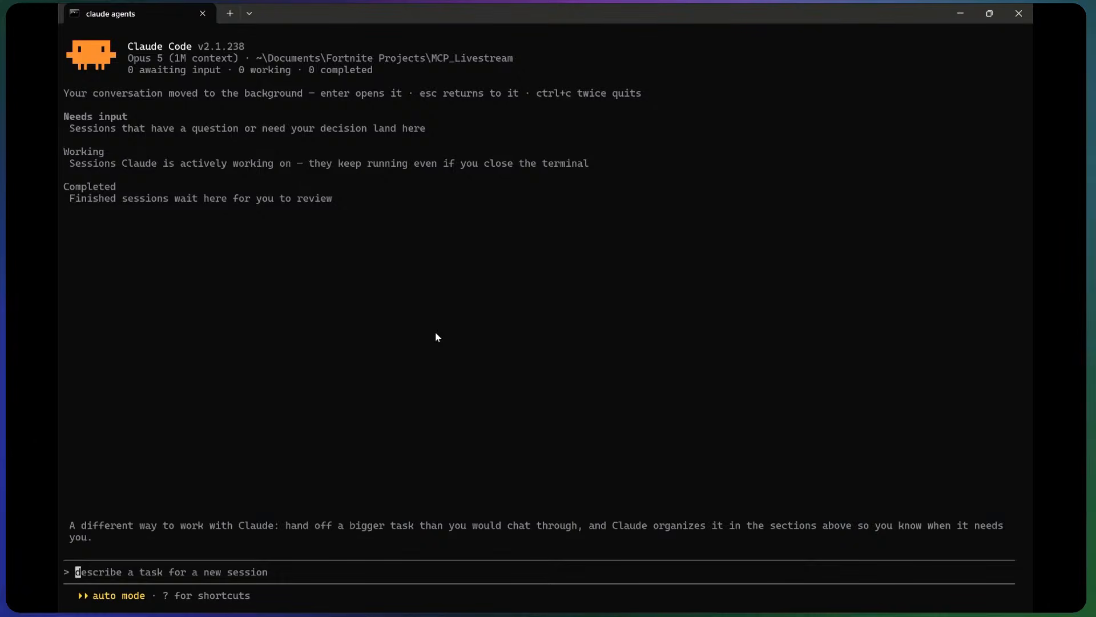
text(Are )
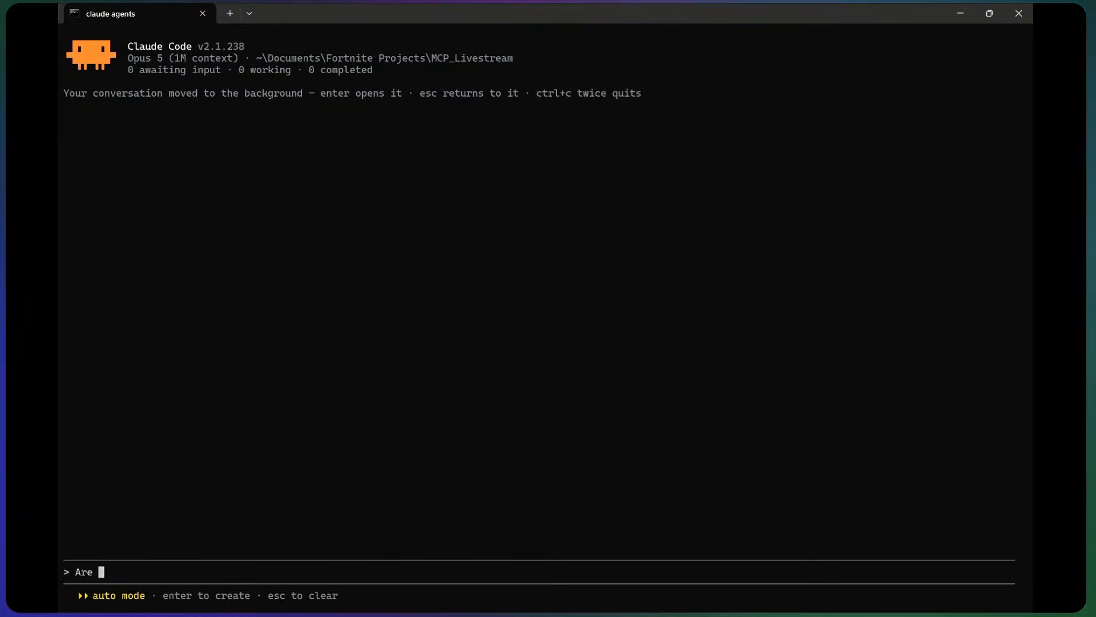
text(you able to see t)
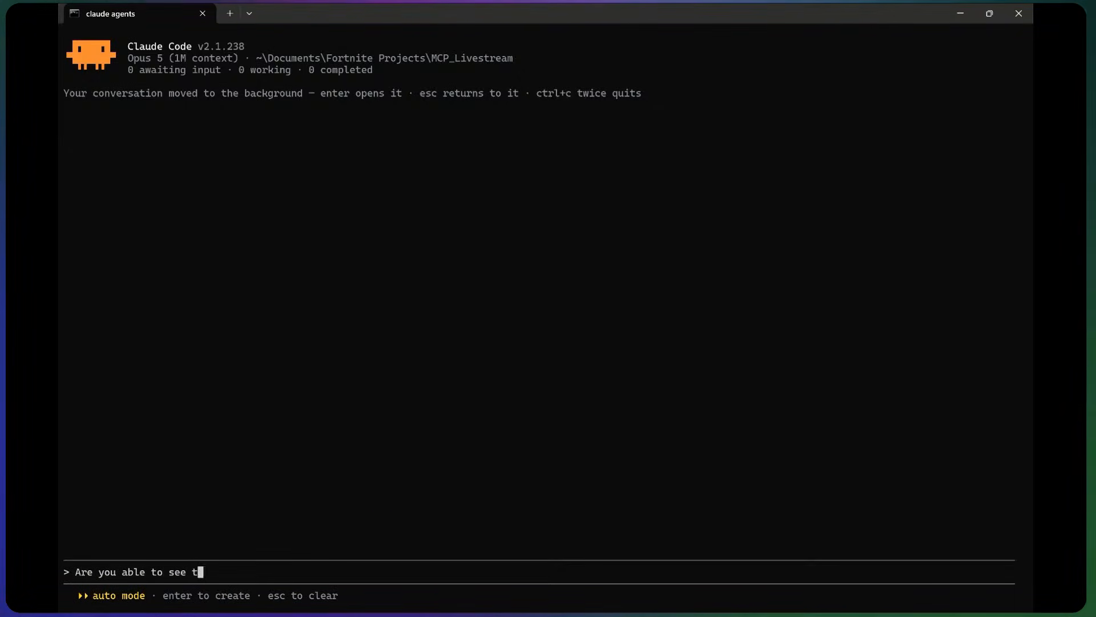
text(he MCP server ate)
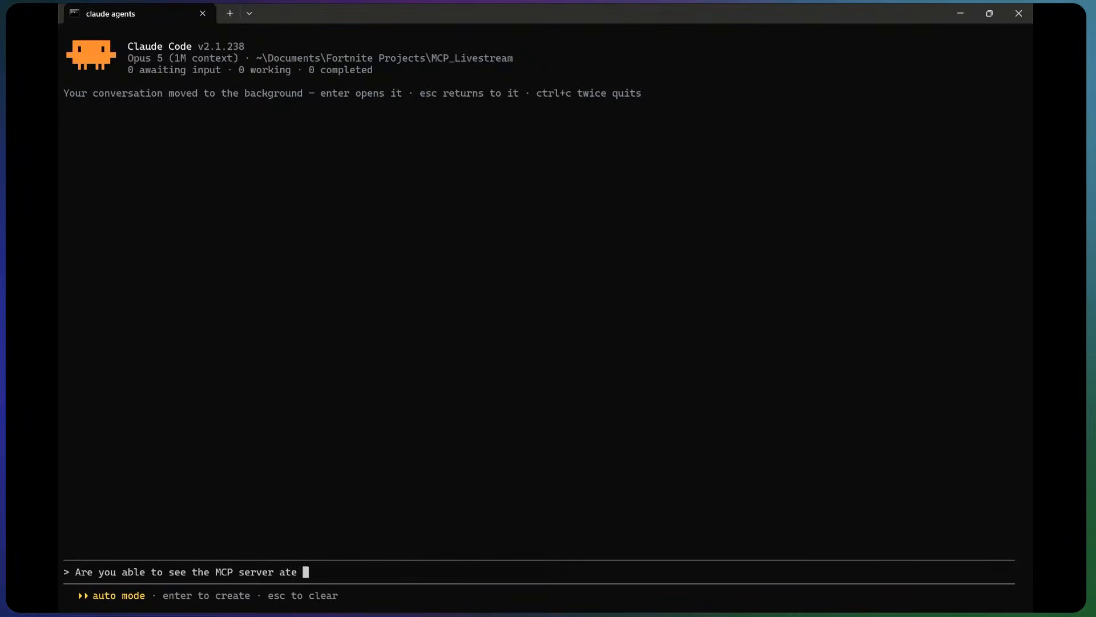
key(BackSpace)
key(BackSpace)
text( localhost)
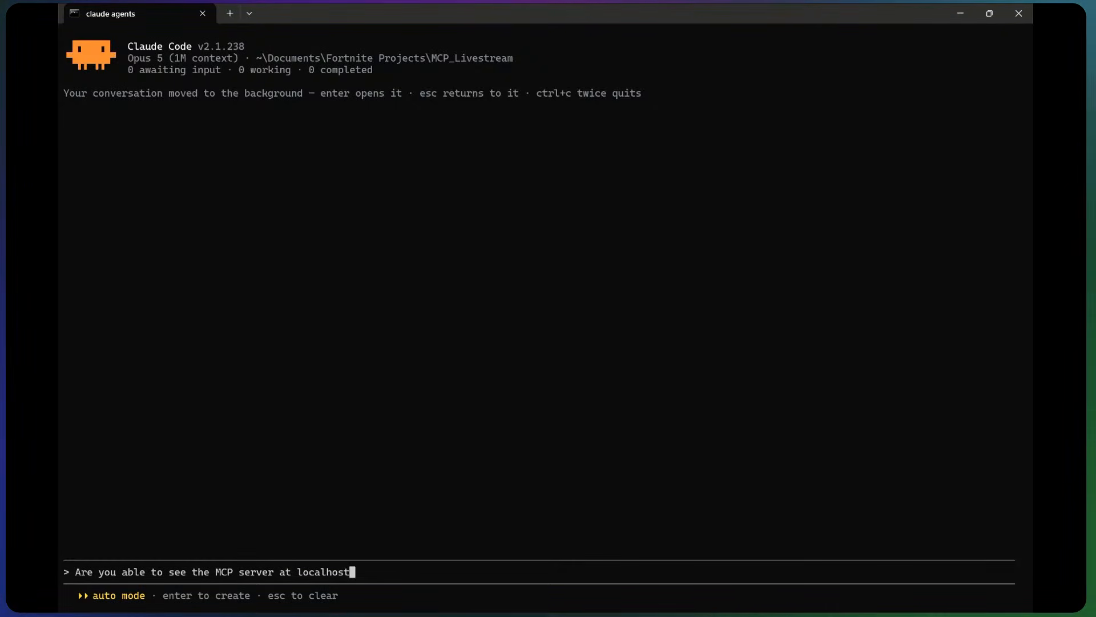
text( 8000?)
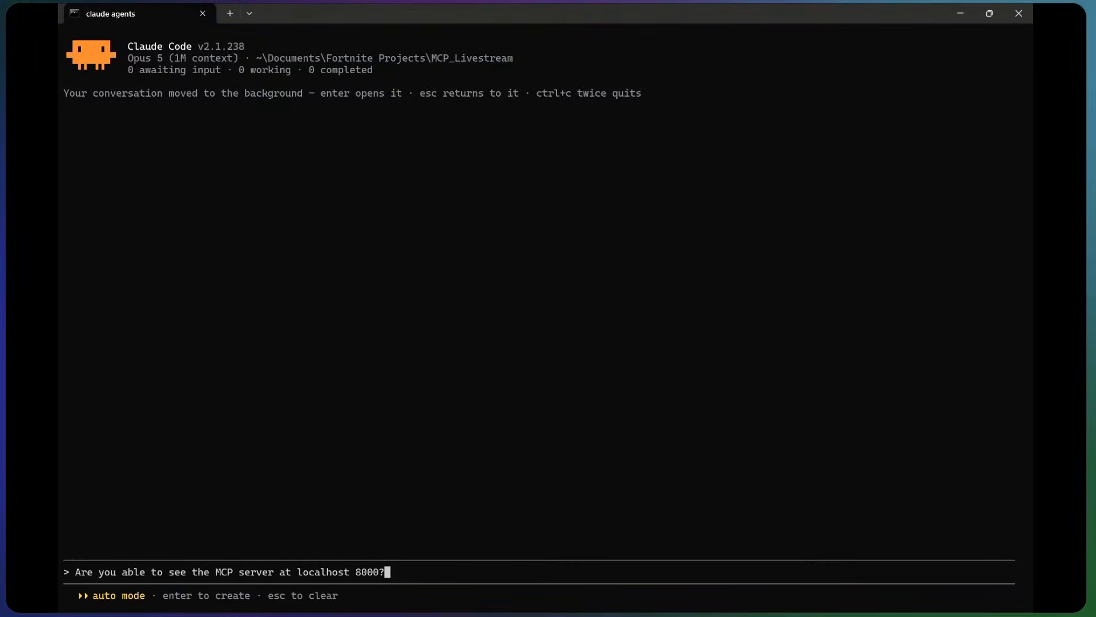
key(BackSpace)
key(BackSpace)
key(BackSpace)
key(BackSpace)
key(BackSpace)
key(BackSpace)
key(BackSpace)
key(BackSpace)
key(BackSpace)
key(BackSpace)
key(BackSpace)
key(BackSpace)
key(BackSpace)
key(BackSpace)
key(BackSpace)
key(BackSpace)
key(BackSpace)
key(BackSpace)
key(BackSpace)
key(BackSpace)
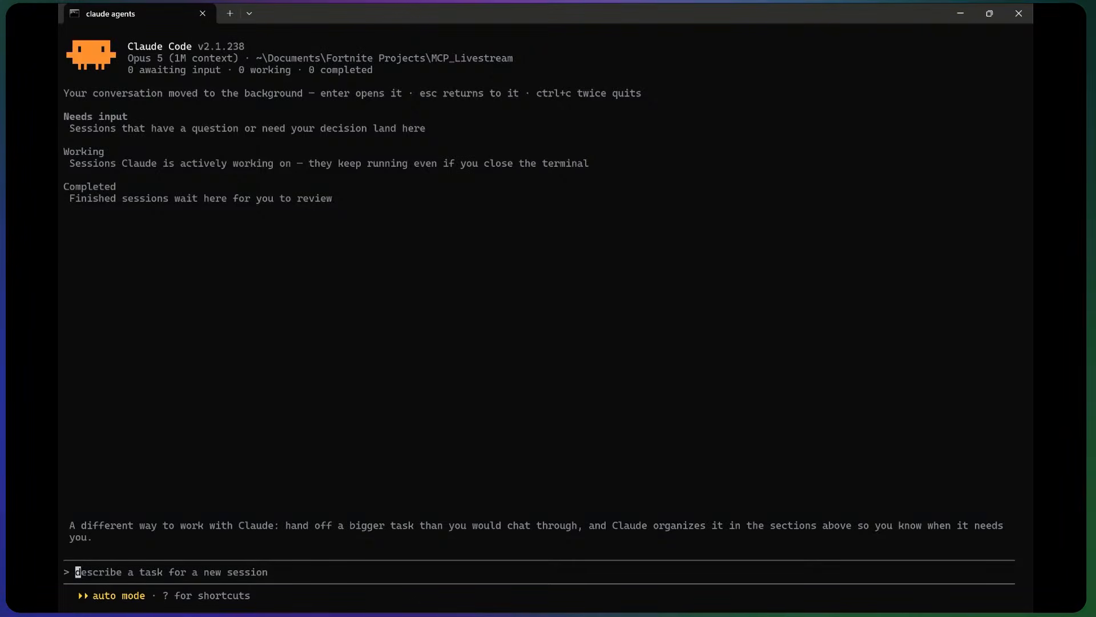
click(954, 22)
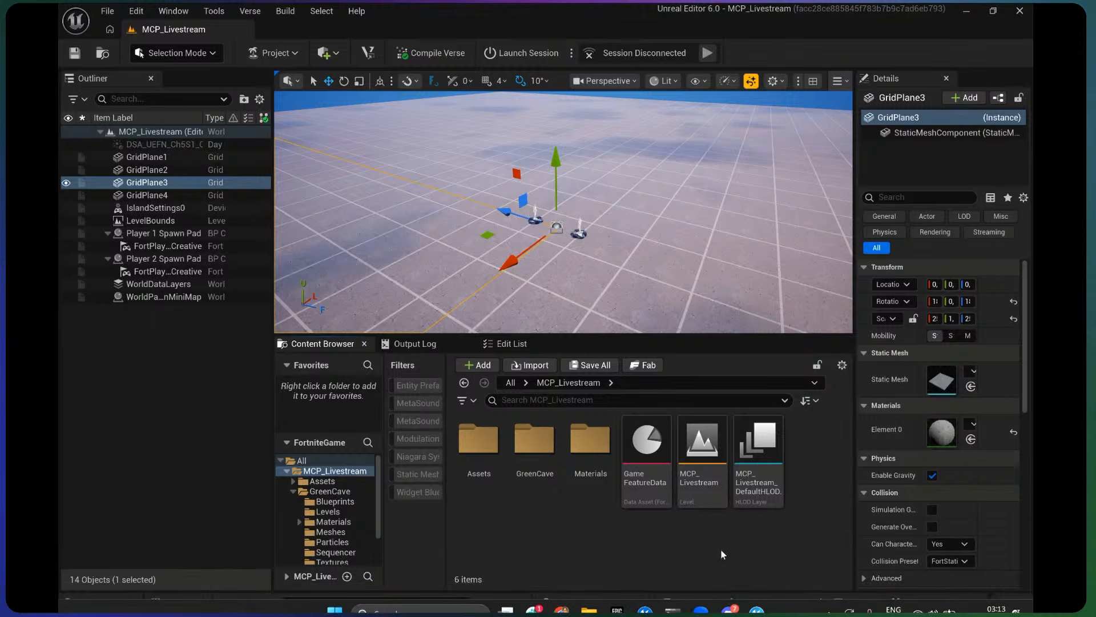
In the Claude Code terminal, submit "Hi. You are connected to the UEFN MCP server in my project. Can you give me an overview of its capabilities?".
click(673, 609)
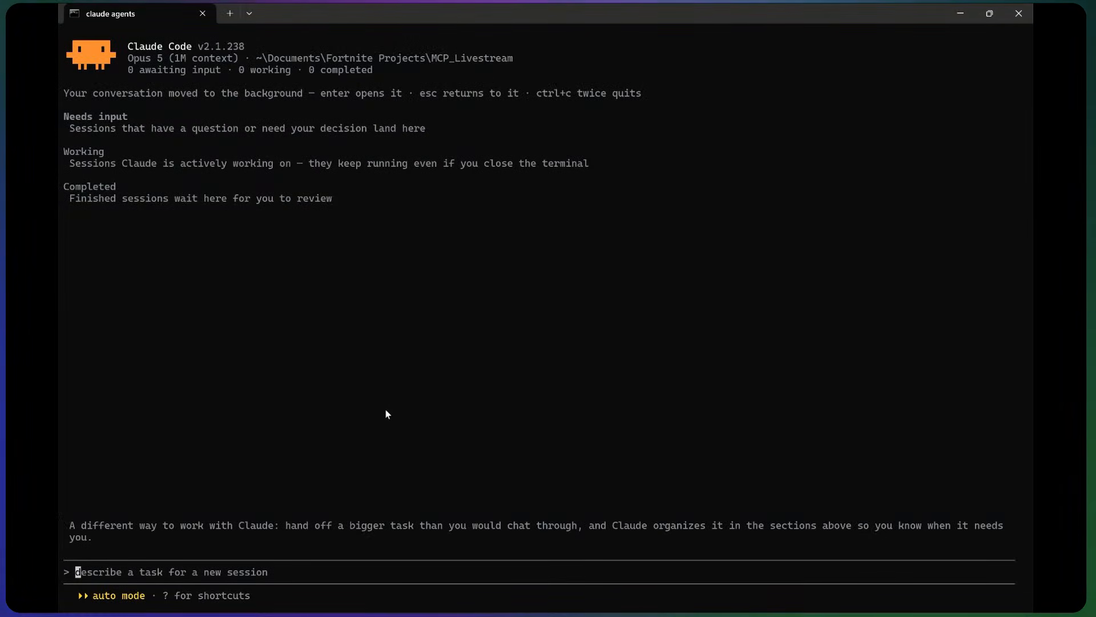
text(Hi. )
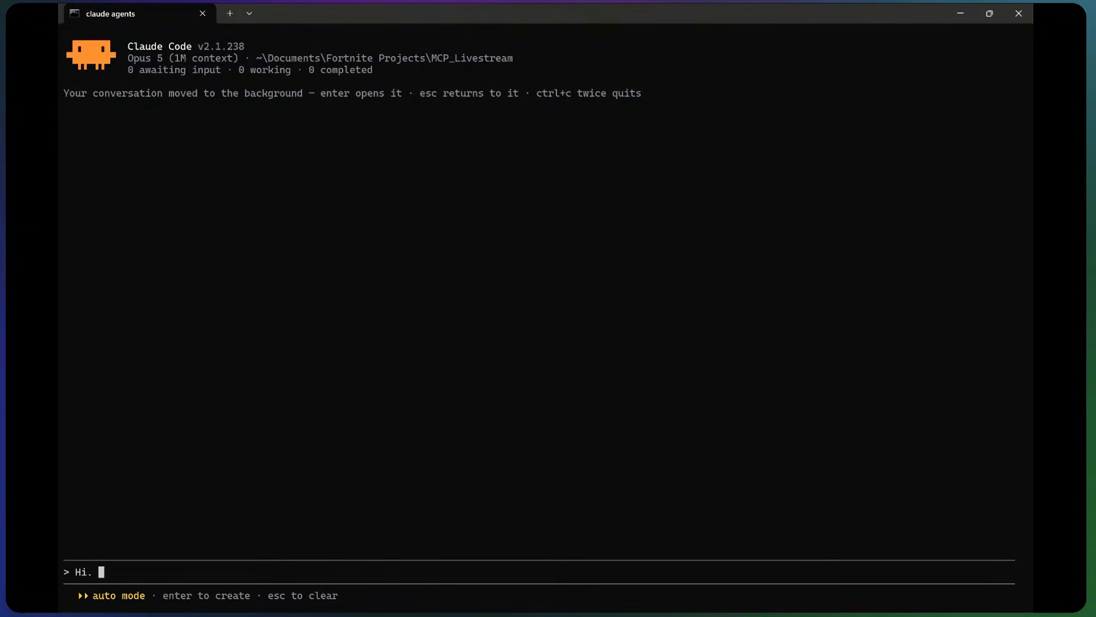
text(You a)
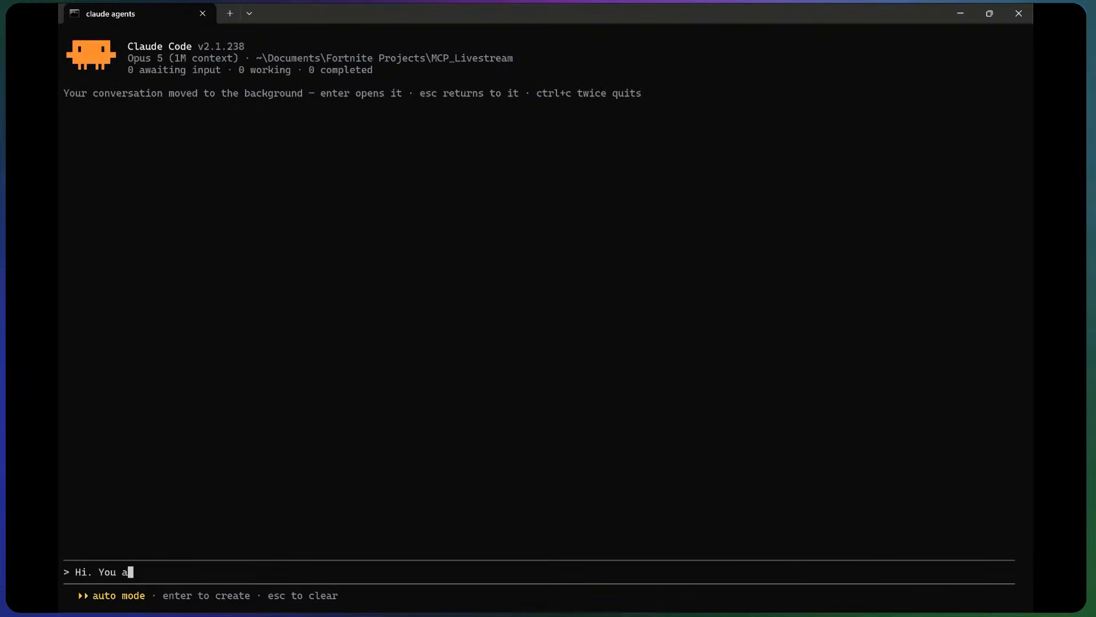
text(re connected to the )
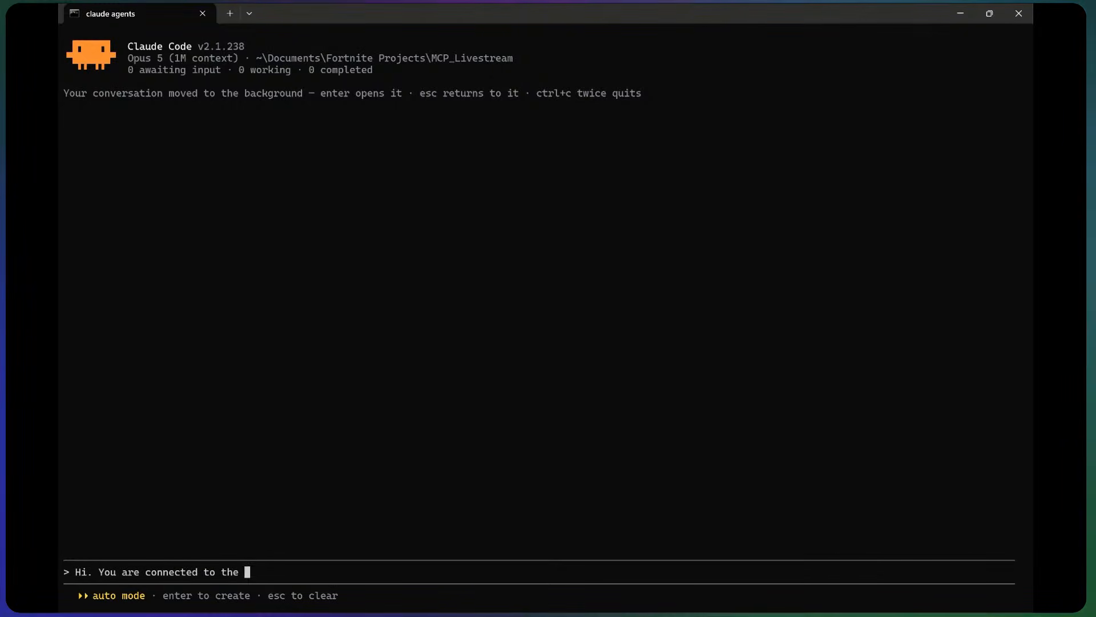
text(UEFN MCP ser)
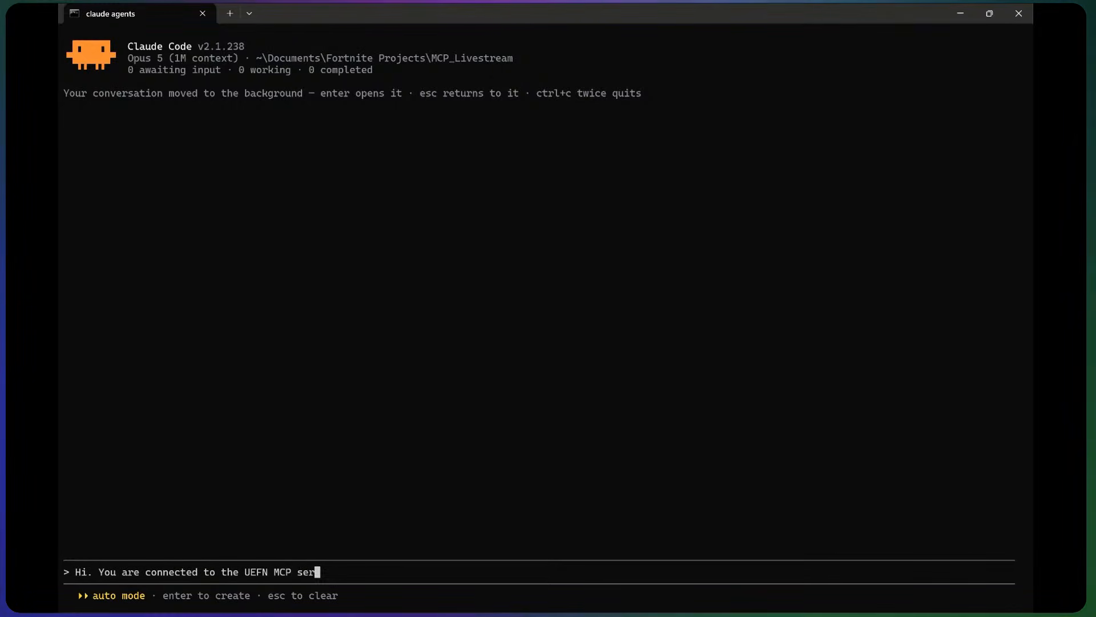
text(ver in my project.)
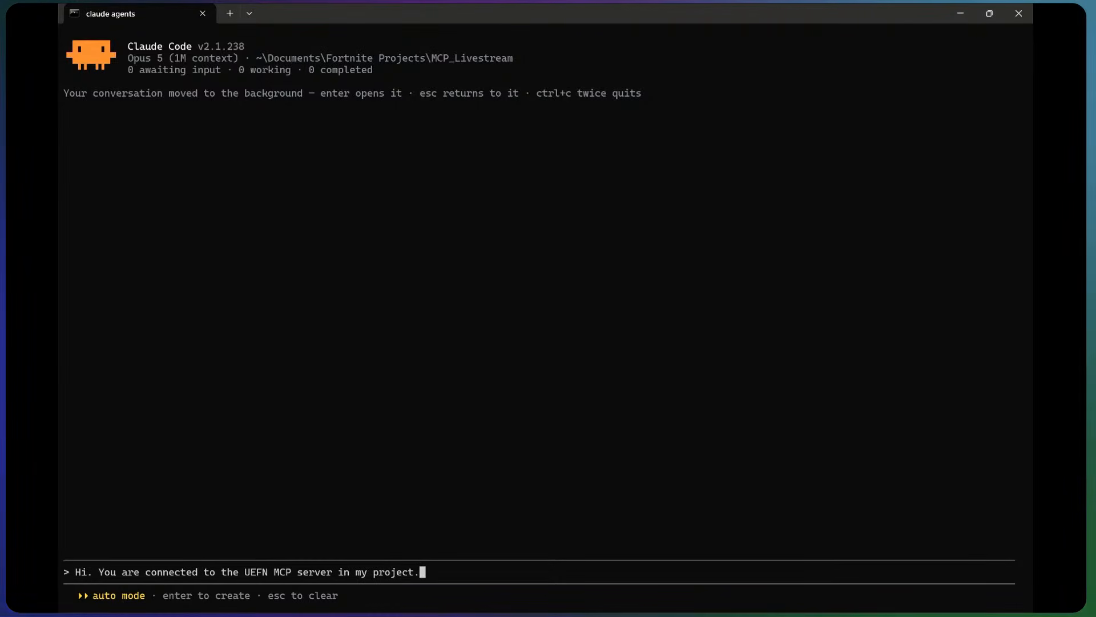
text( Can you tell me)
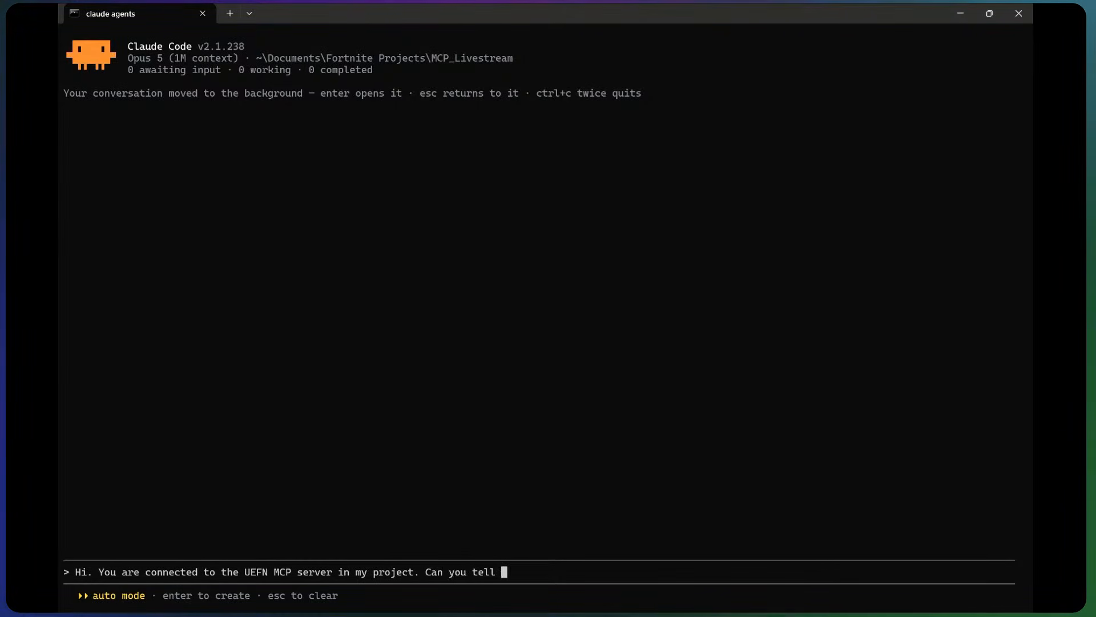
key(BackSpace)
key(BackSpace)
key(BackSpace)
key(BackSpace)
key(BackSpace)
key(BackSpace)
key(BackSpace)
key(BackSpace)
text(giv)
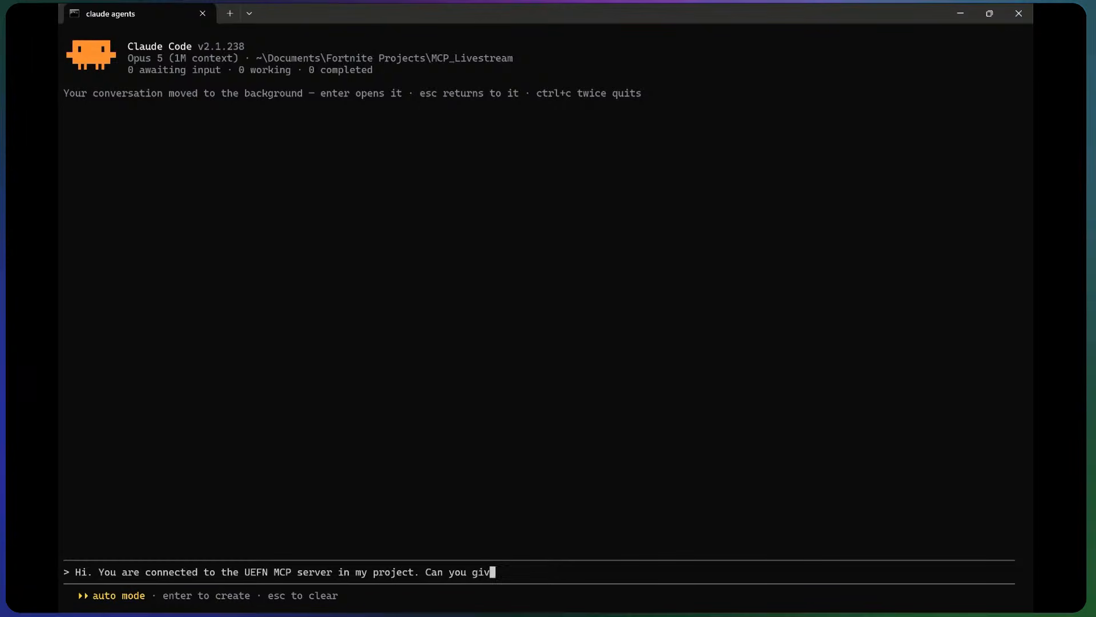
text(e me an overc)
key(BackSpace)
text(view )
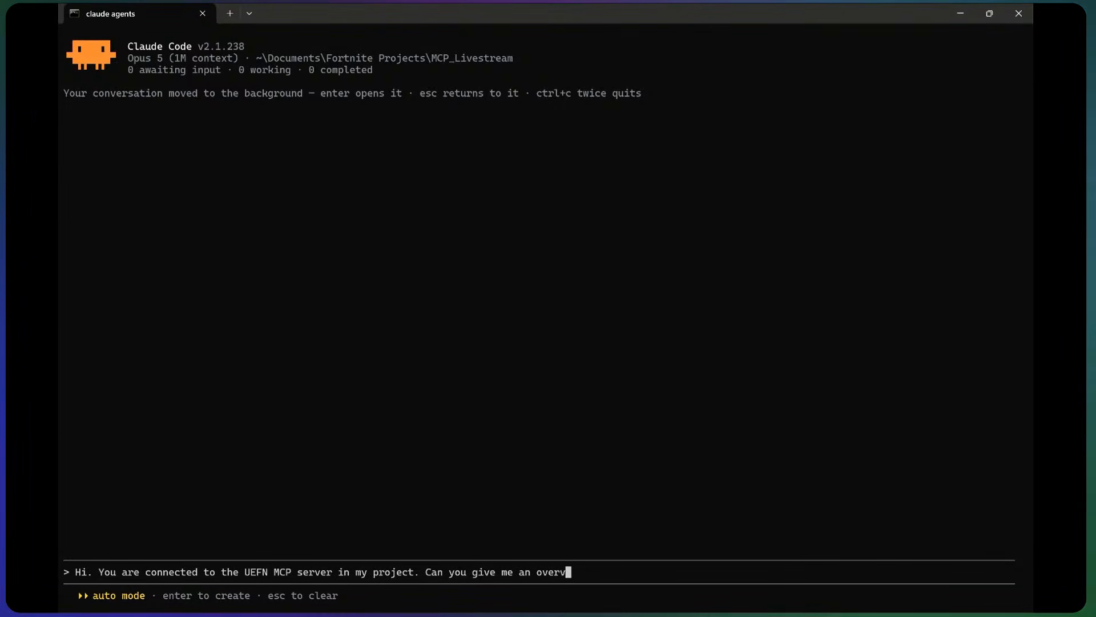
text(of its ca)
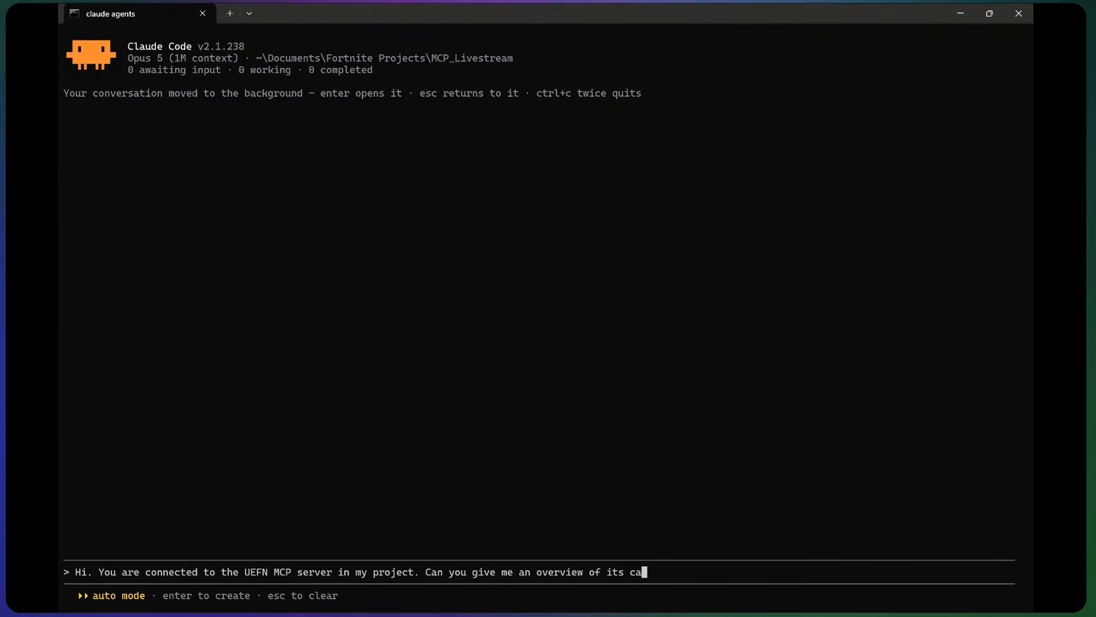
text(pabilities?)
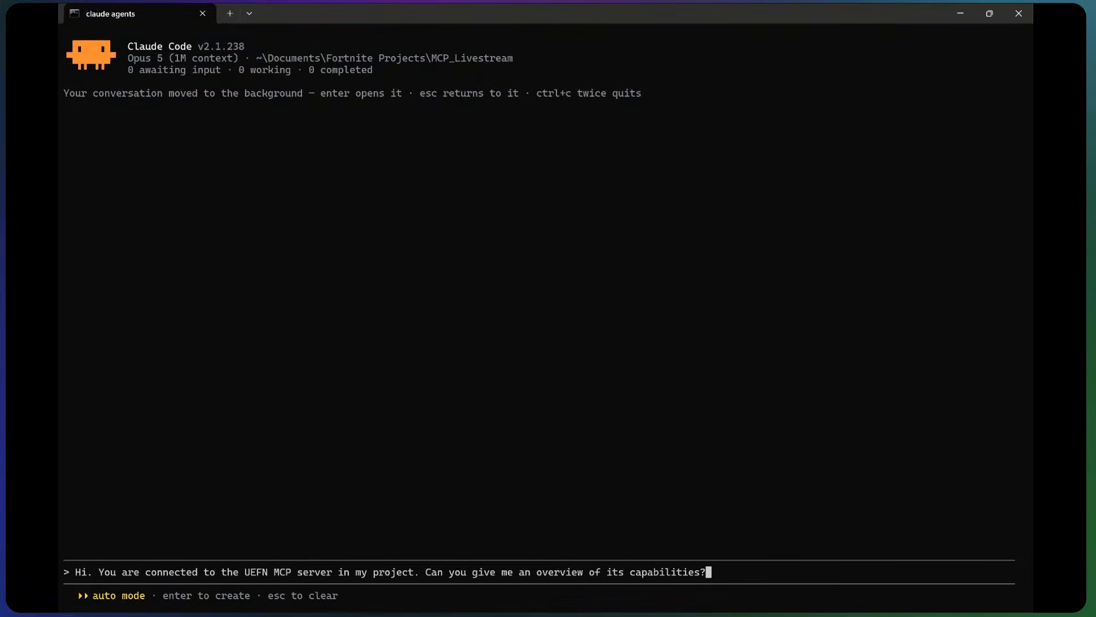
key(Return)
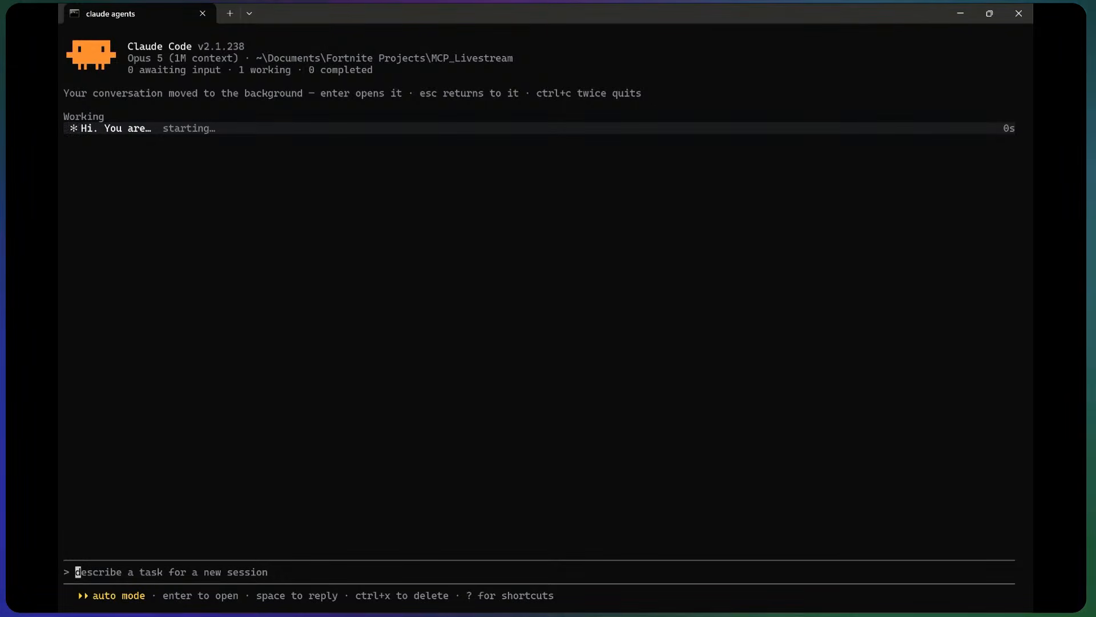
Open the running session, check the MCP server connection status with the /mcp command, and dismiss the server list.
key(Return)
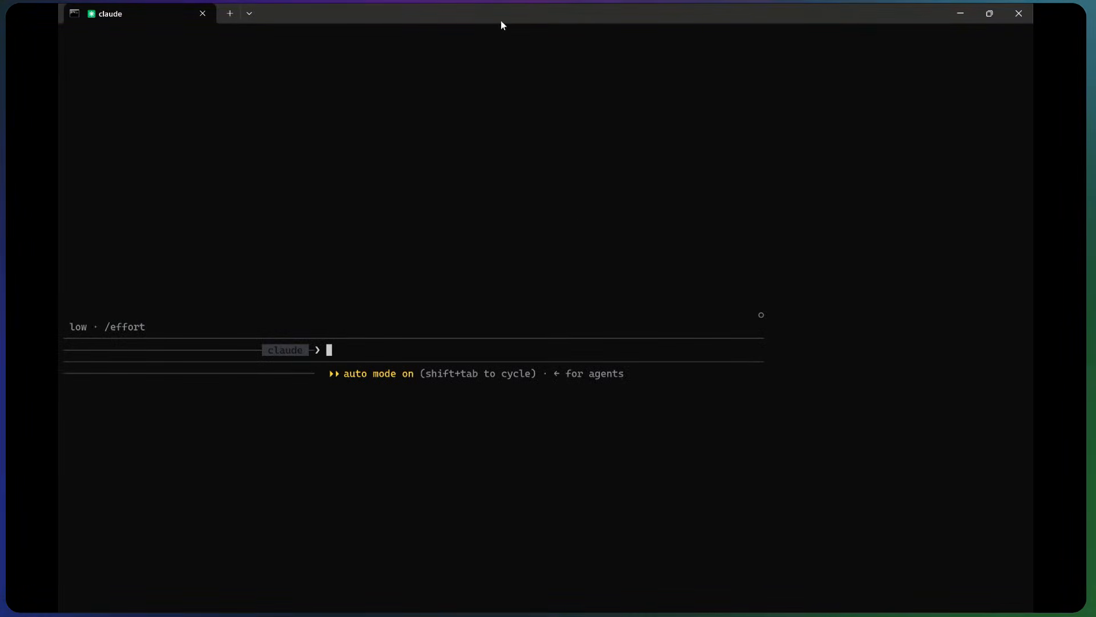
mouse_move(501, 15)
mouse_down()
mouse_move(502, 75)
mouse_move(505, 2)
mouse_up()
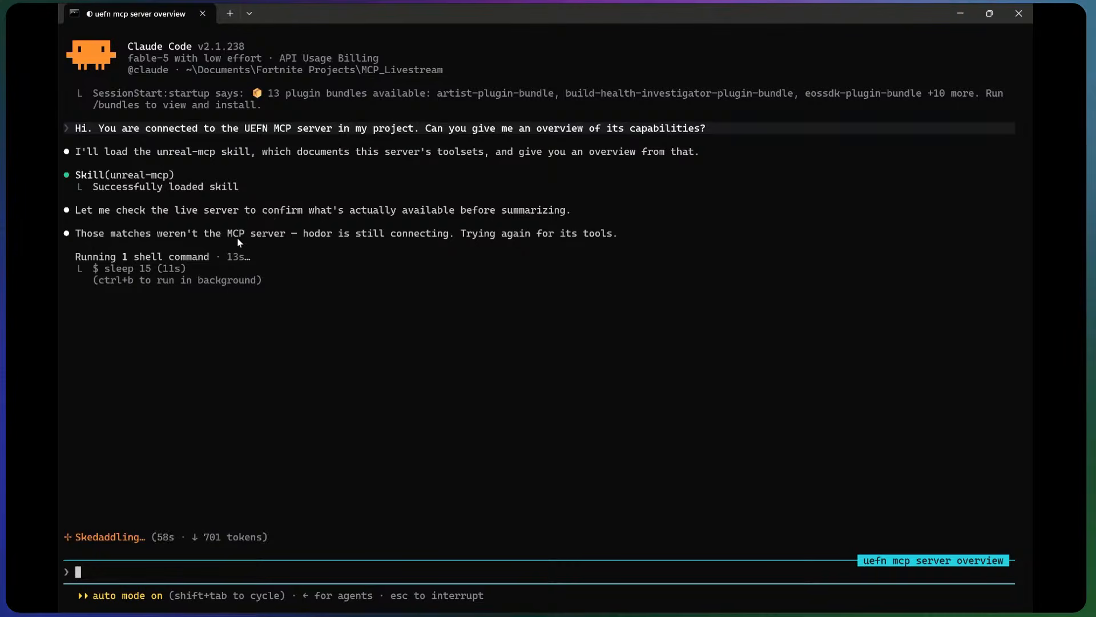
text(/mcp)
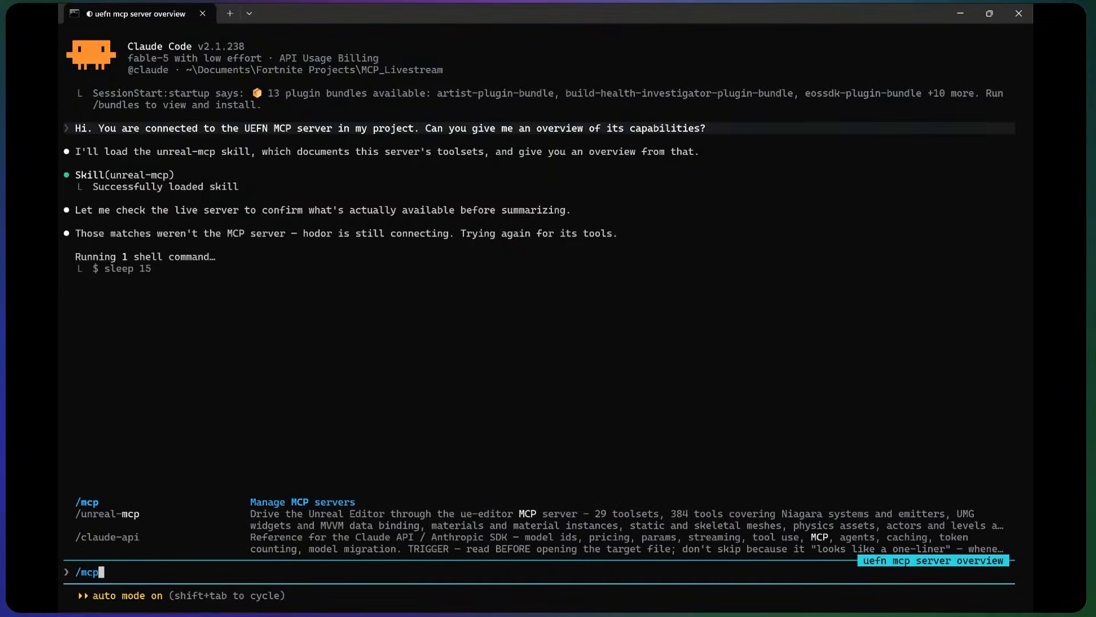
key(Return)
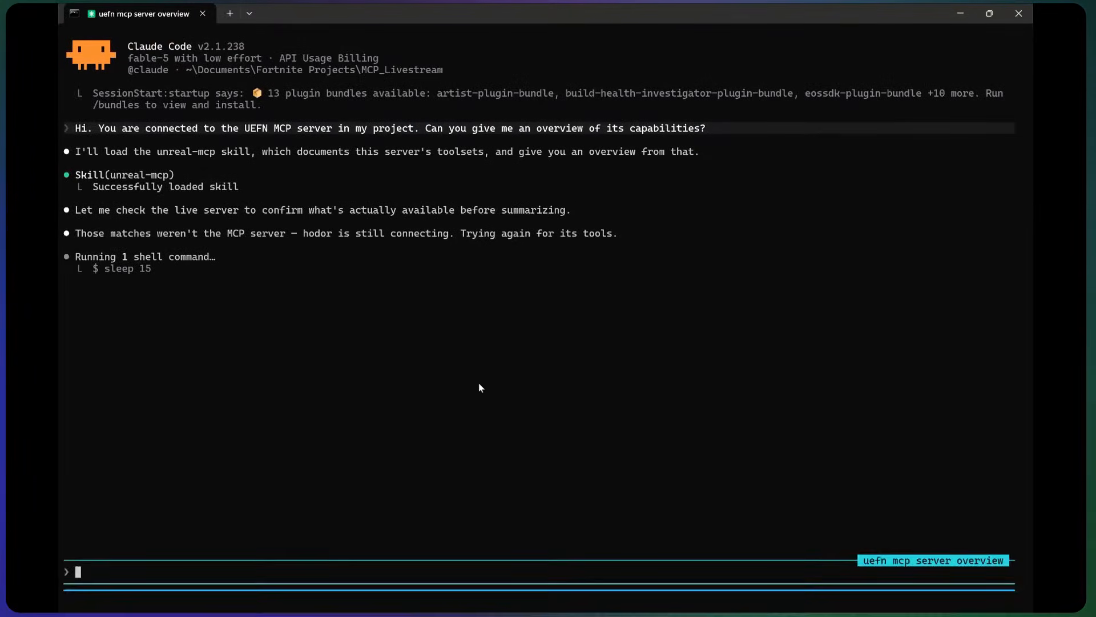
text(/mcp)
key(Return)
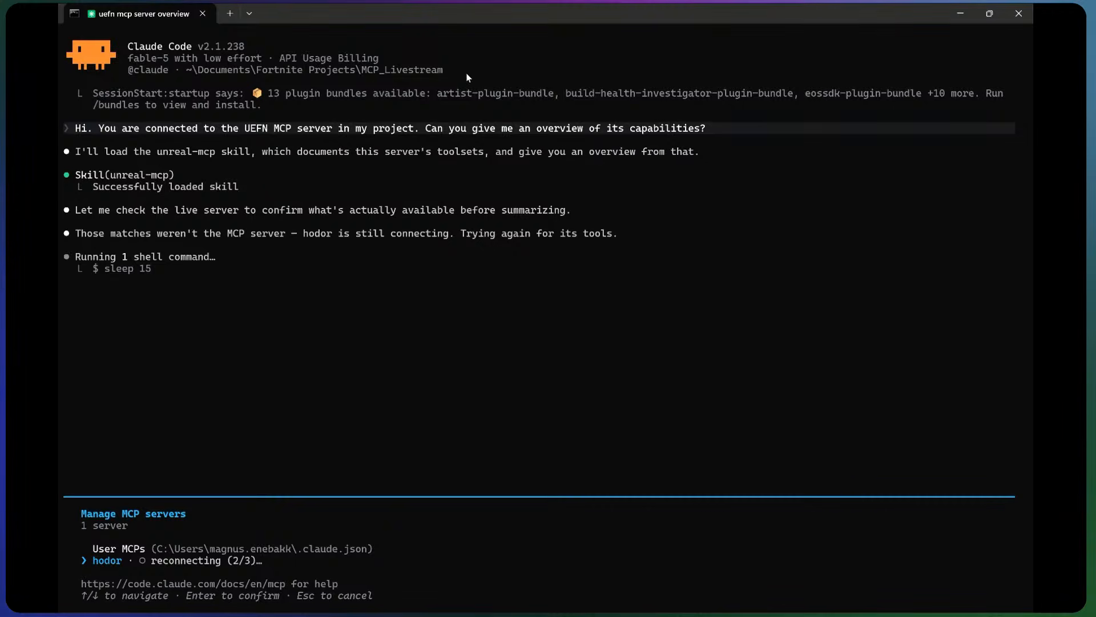
drag(455, 18, 475, 5)
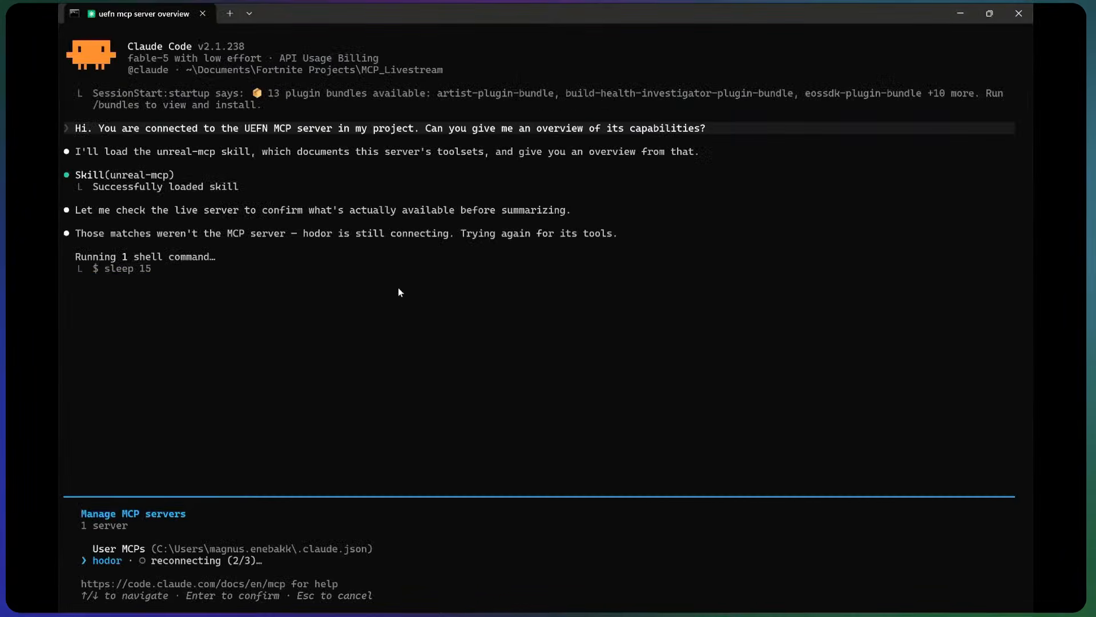
key(Escape)
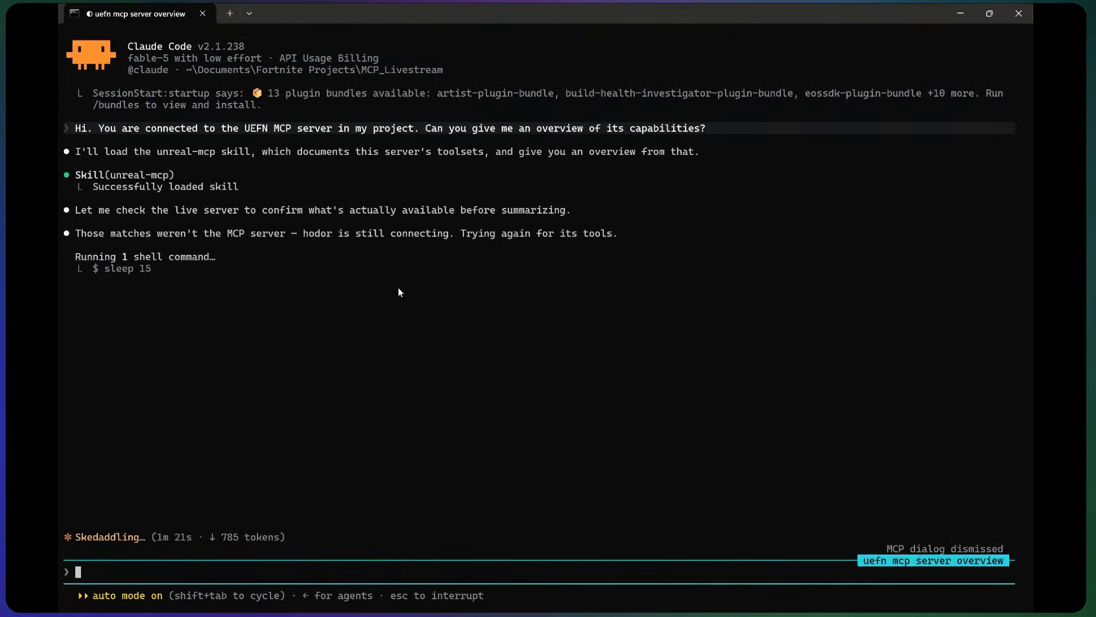
Return to Unreal Editor for Fortnite and examine the Beta Access options in the Project Settings, including UEFN MCP Toolsets.
click(960, 13)
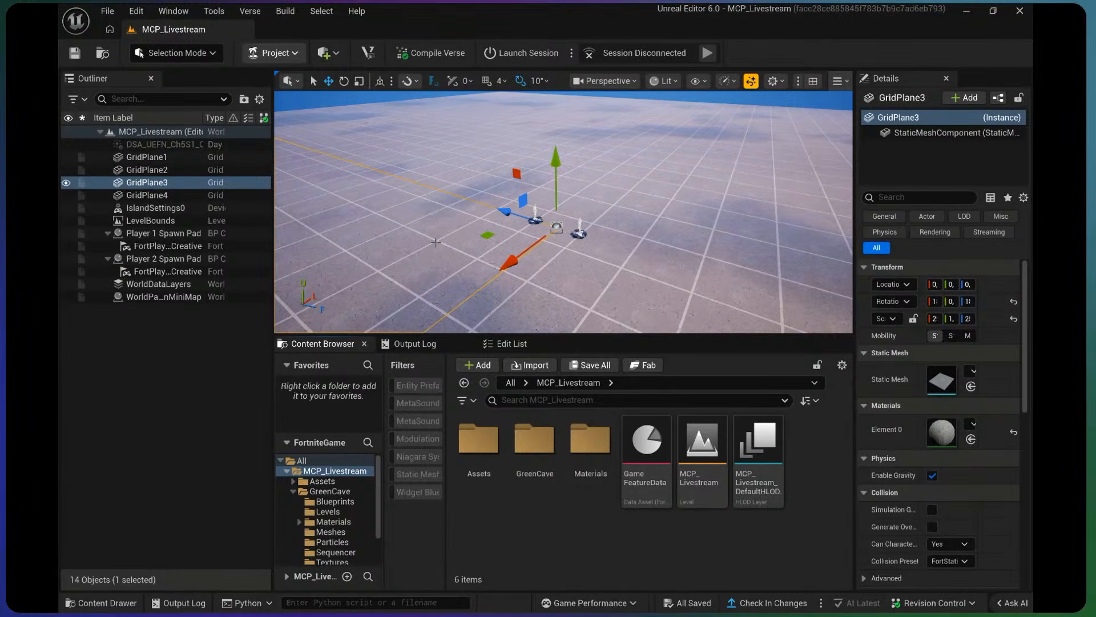
click(270, 54)
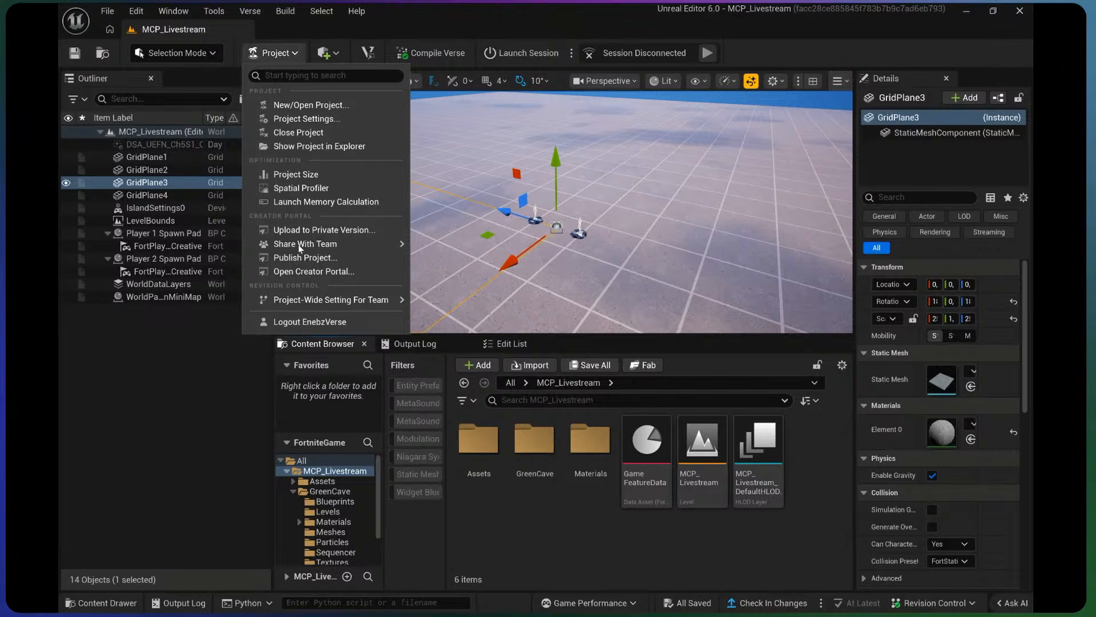
click(303, 118)
scroll(405, 331, down, 15)
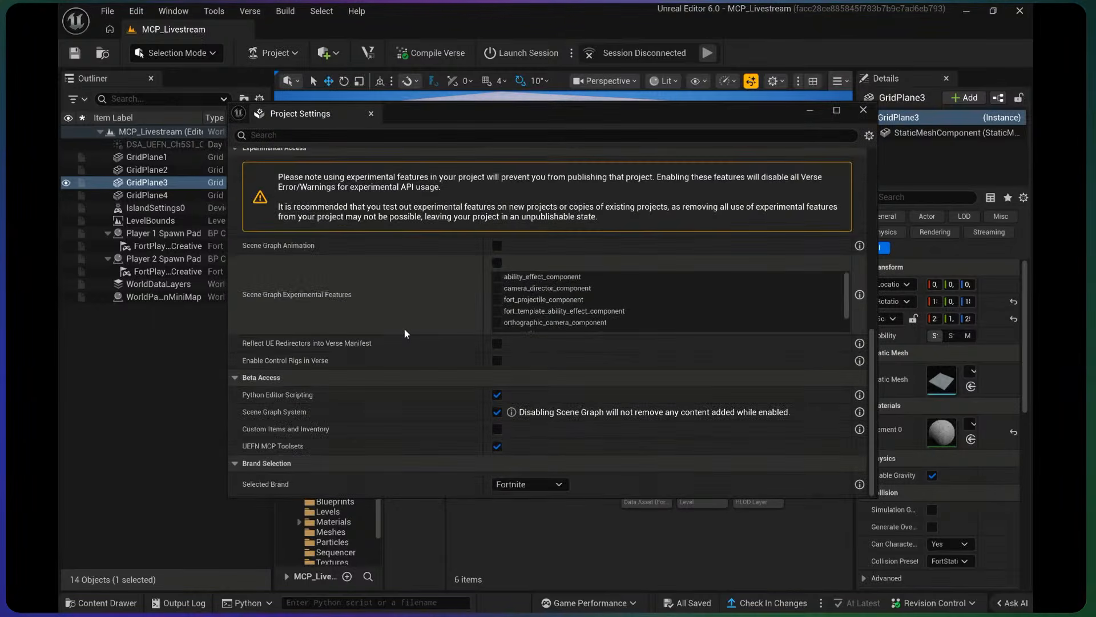
Close the Project Settings and search the Editor Preferences for "mcp".
click(372, 115)
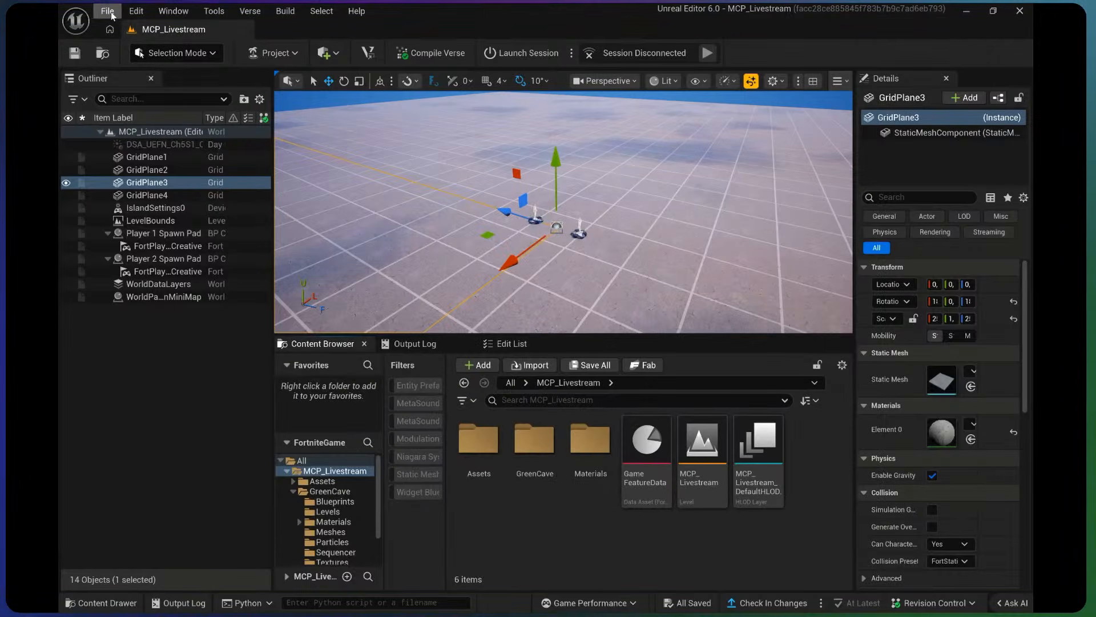
click(136, 11)
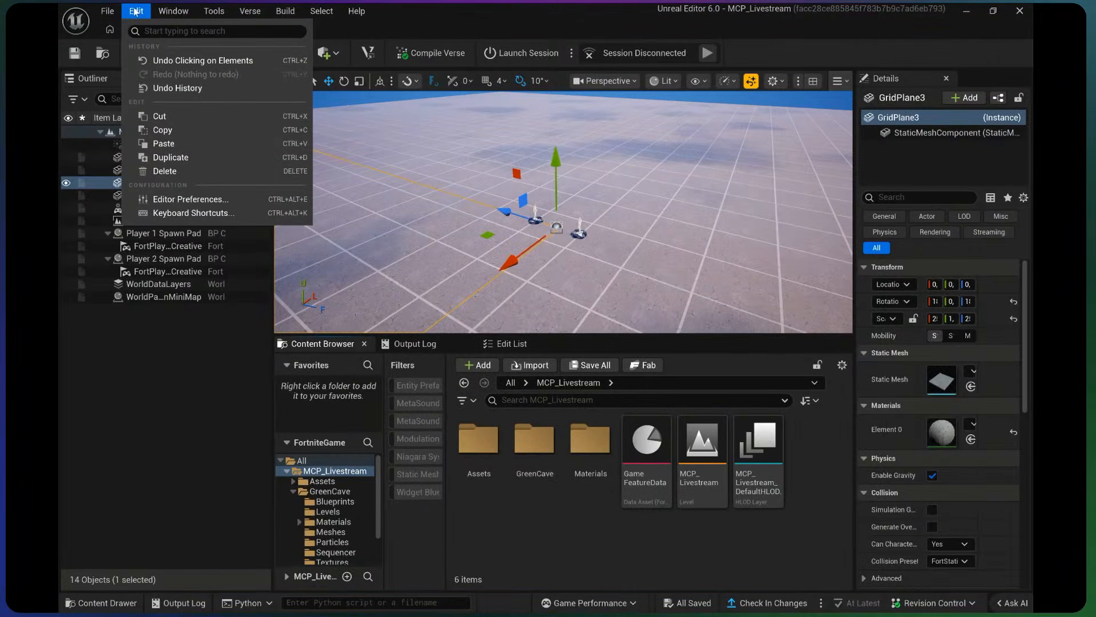
click(174, 198)
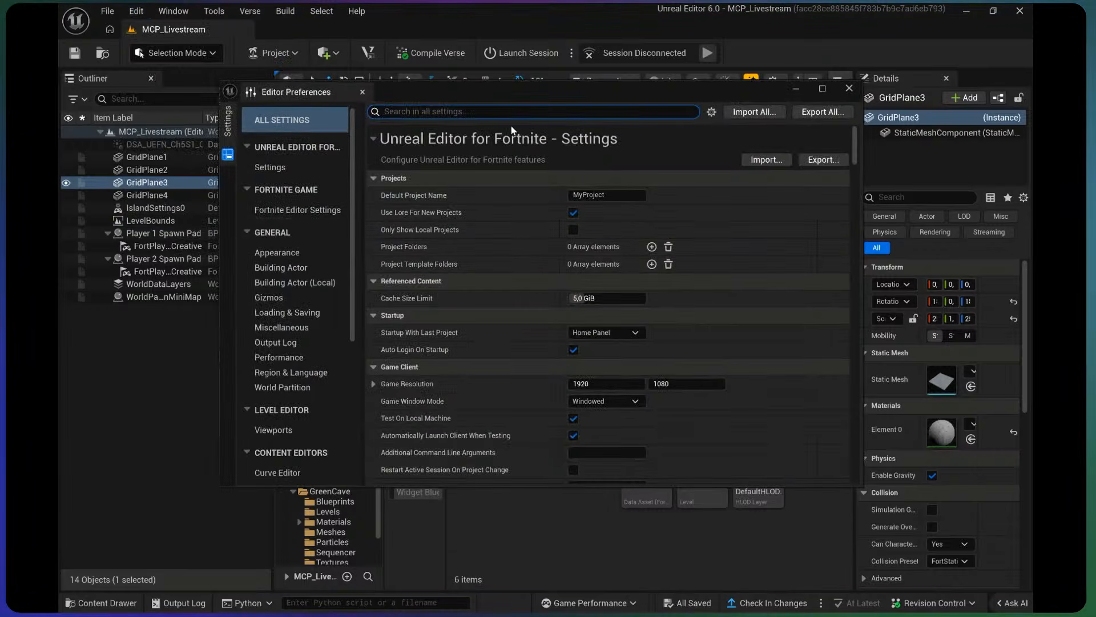
text(mcp)
key(ctrl+a)
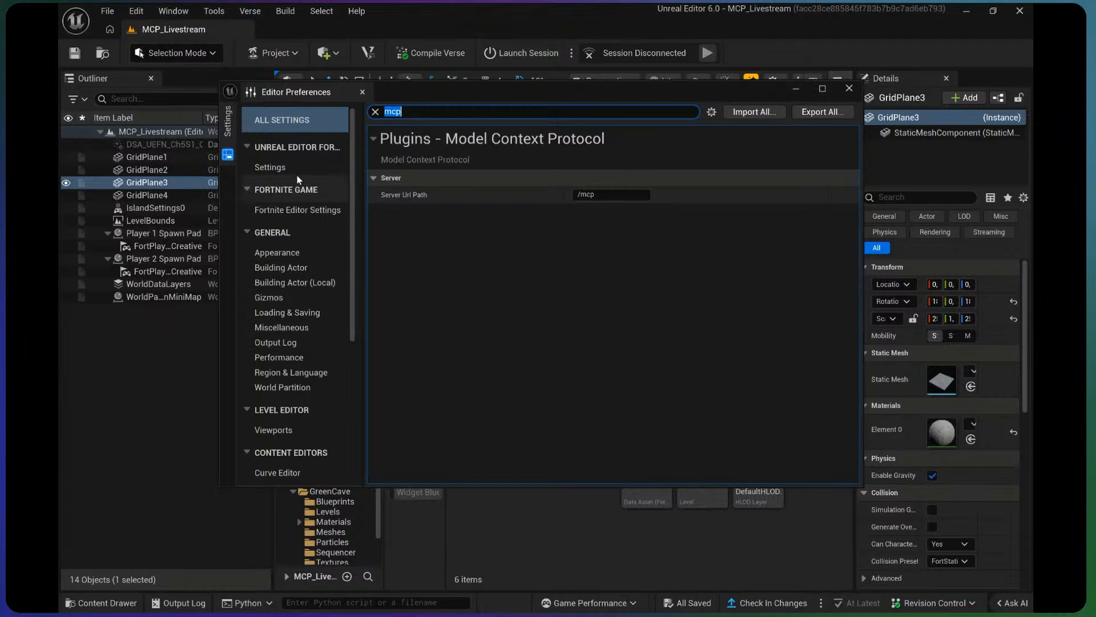
Clear the preferences search, review the Model Context Protocol plugin's server and tool settings, and minimize the preferences window.
scroll(295, 353, down, 3)
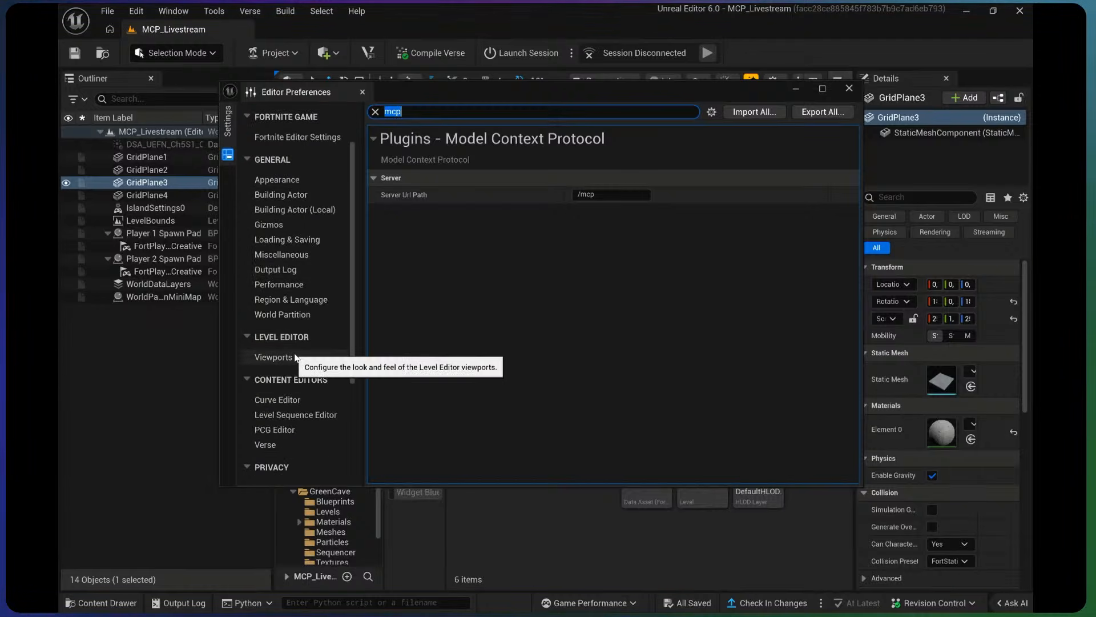
key(BackSpace)
scroll(289, 343, down, 4)
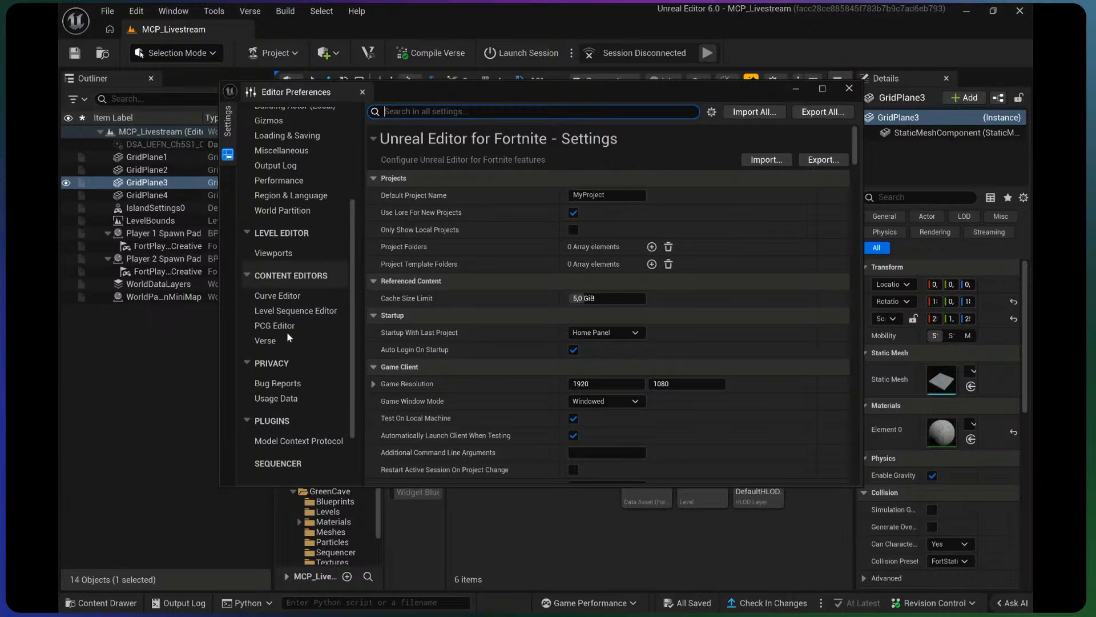
click(293, 438)
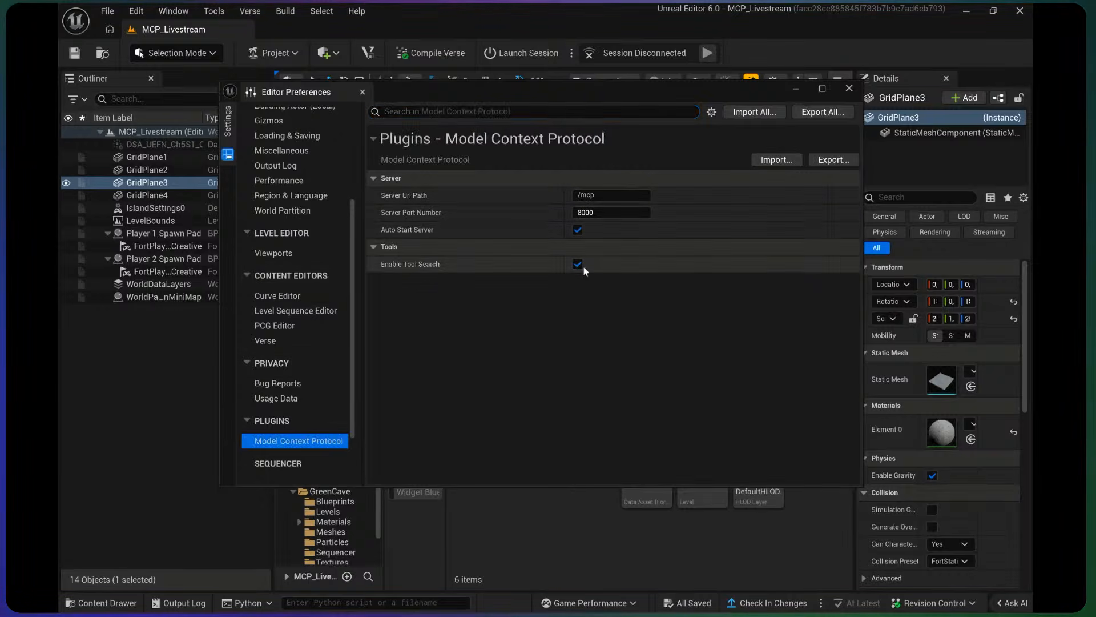
click(795, 89)
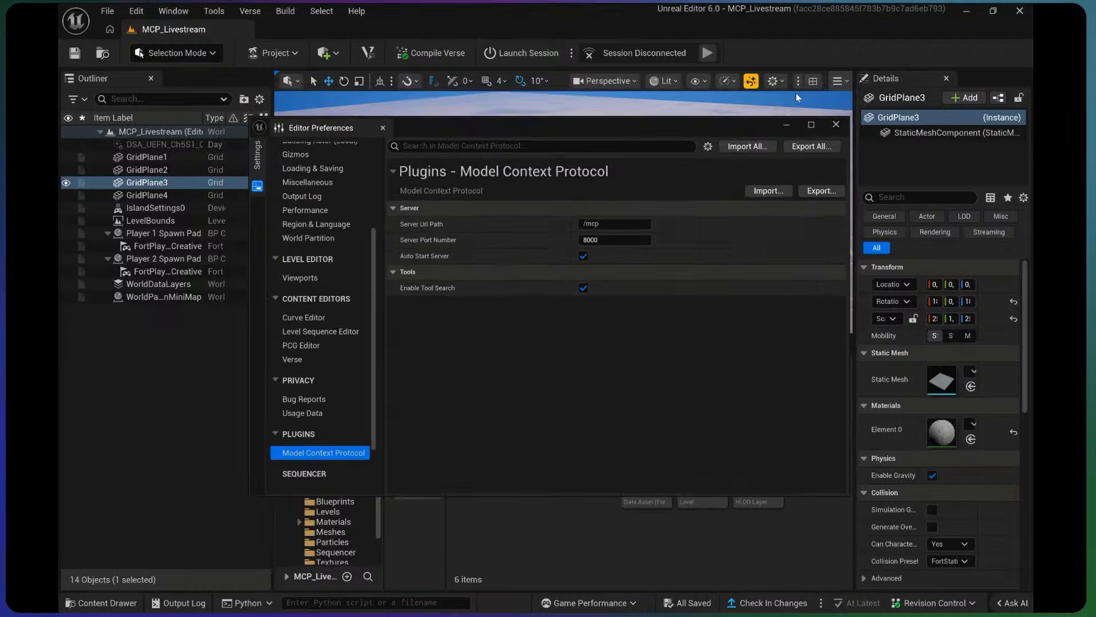
Return to the Claude Code terminal, close its running session, and open a new Command Prompt window.
click(667, 598)
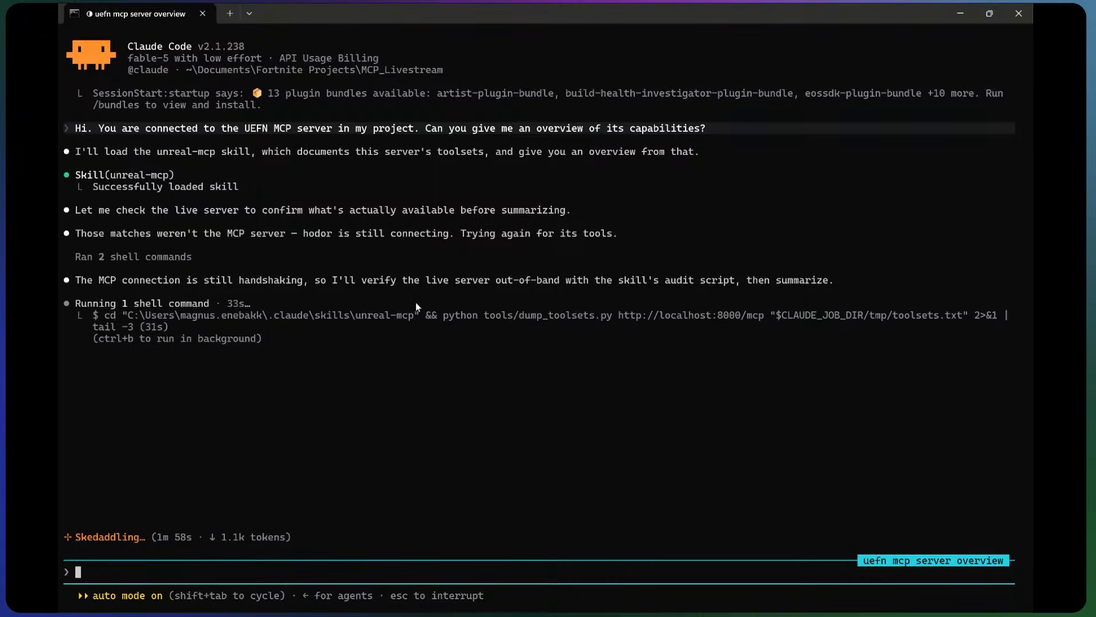
click(203, 13)
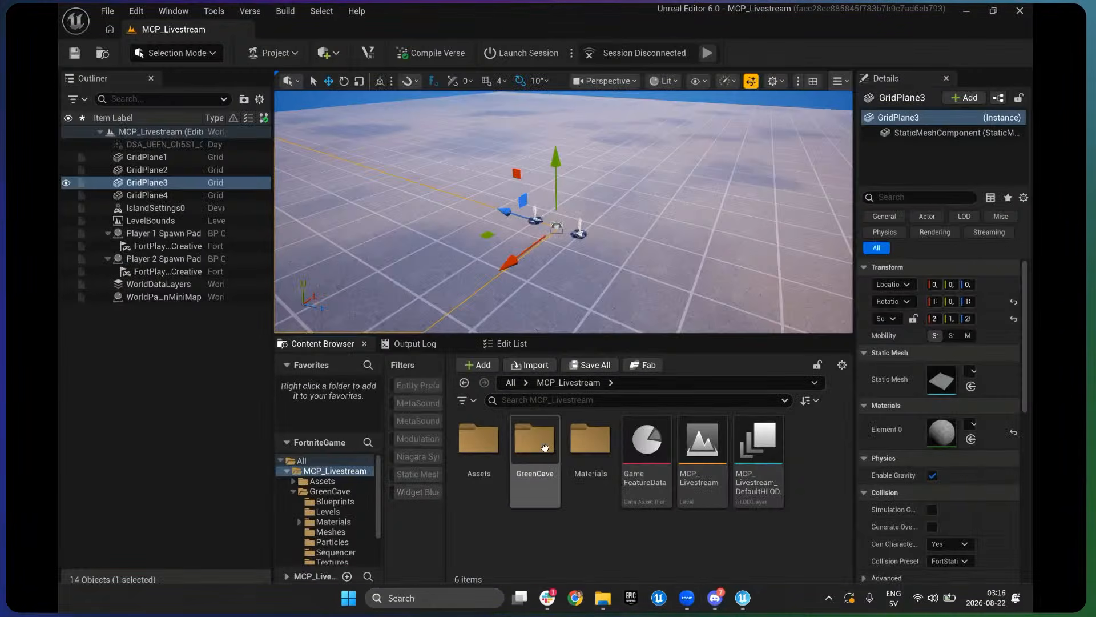
key(super)
text(cmd)
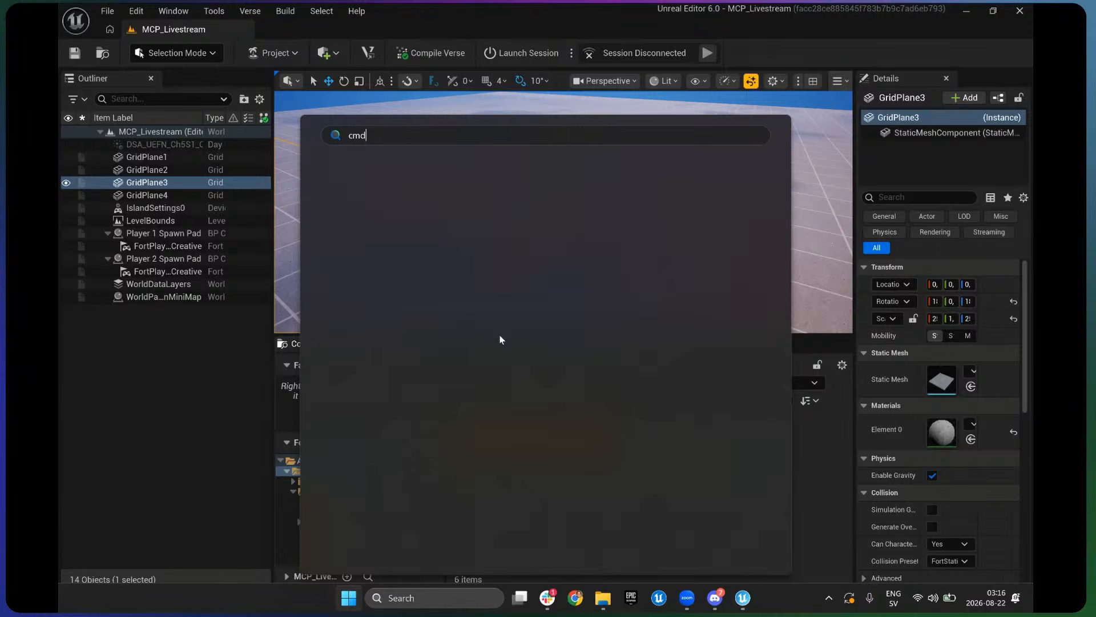
key(Return)
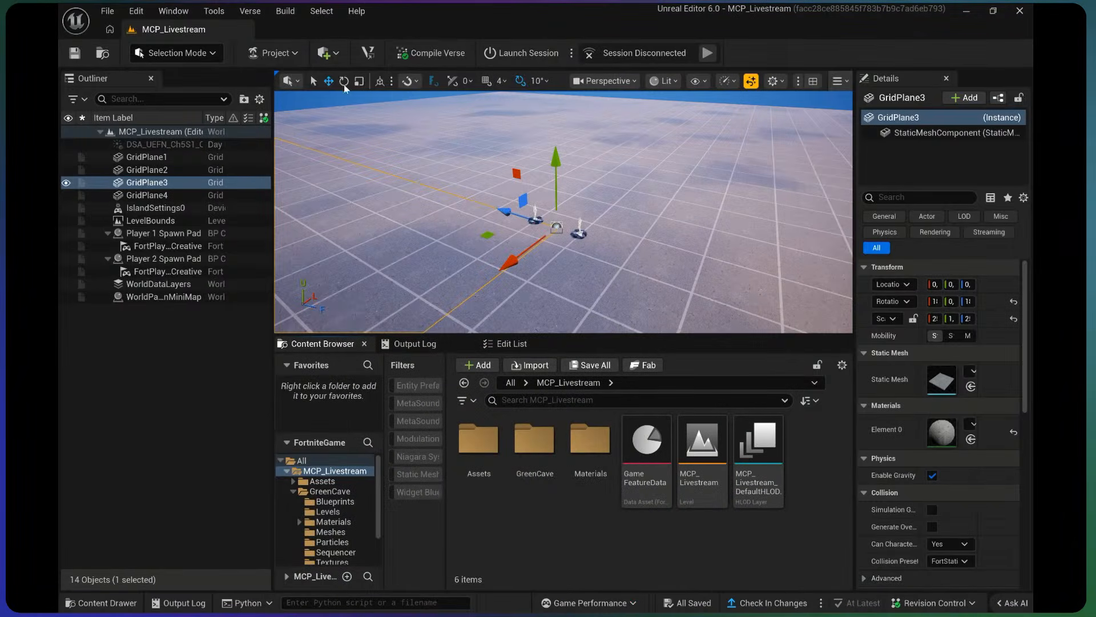
text(c)
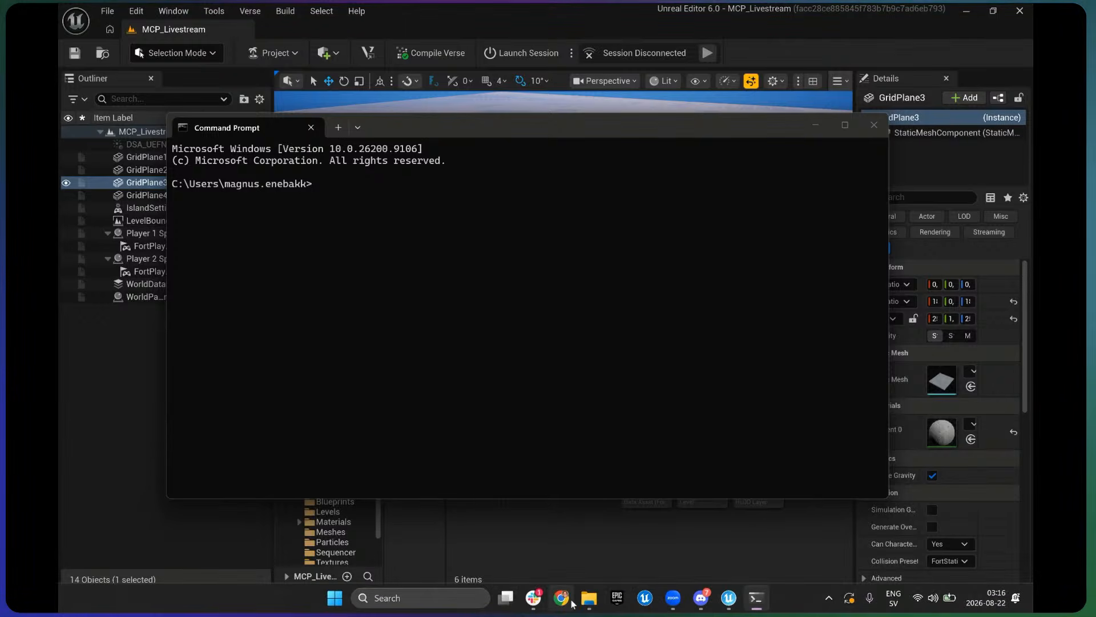
Copy the MCP_Livestream project folder's path from File Explorer and change the Command Prompt's working directory to it.
click(589, 610)
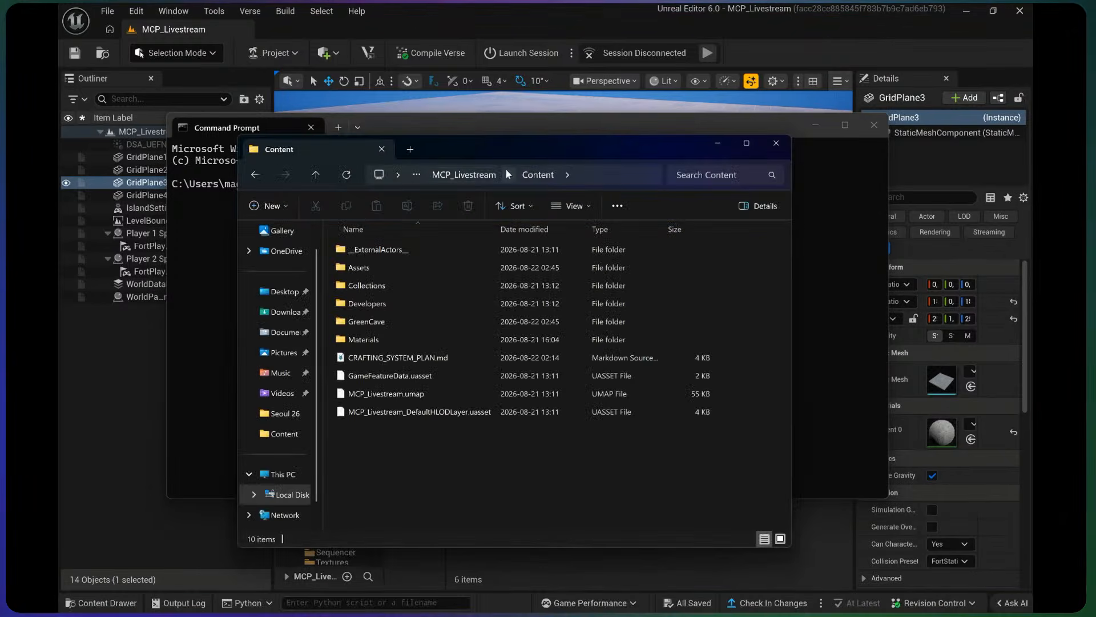
click(480, 175)
click(624, 174)
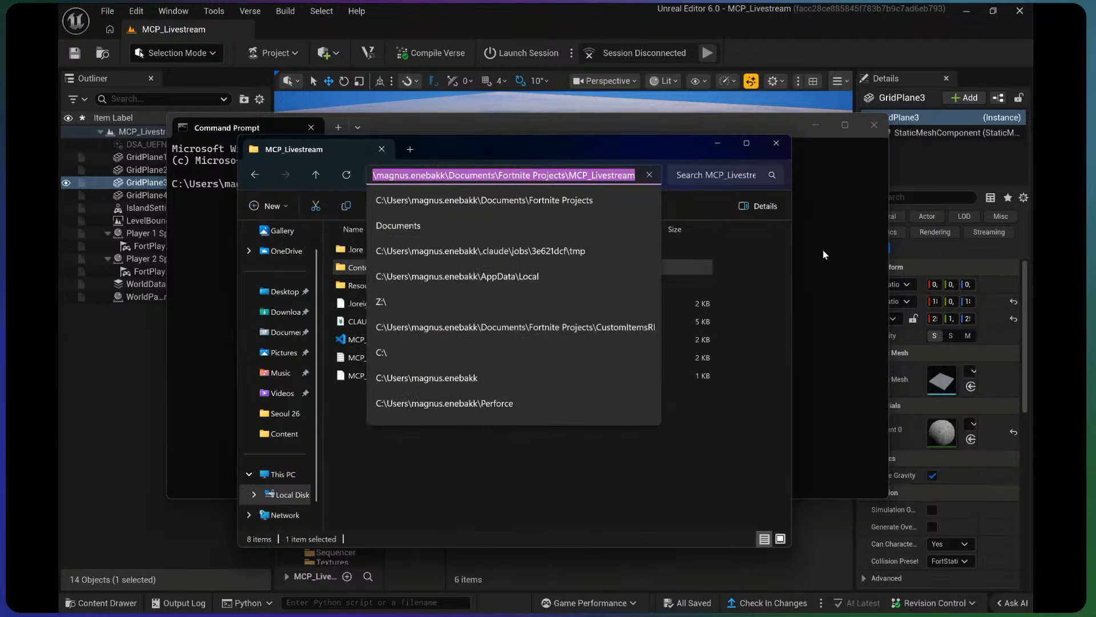
click(837, 253)
text(cd)
text(C:\Users\magnus.enebakk\Documents\Fortnite Projects\MCP_Livestream)
key(Return)
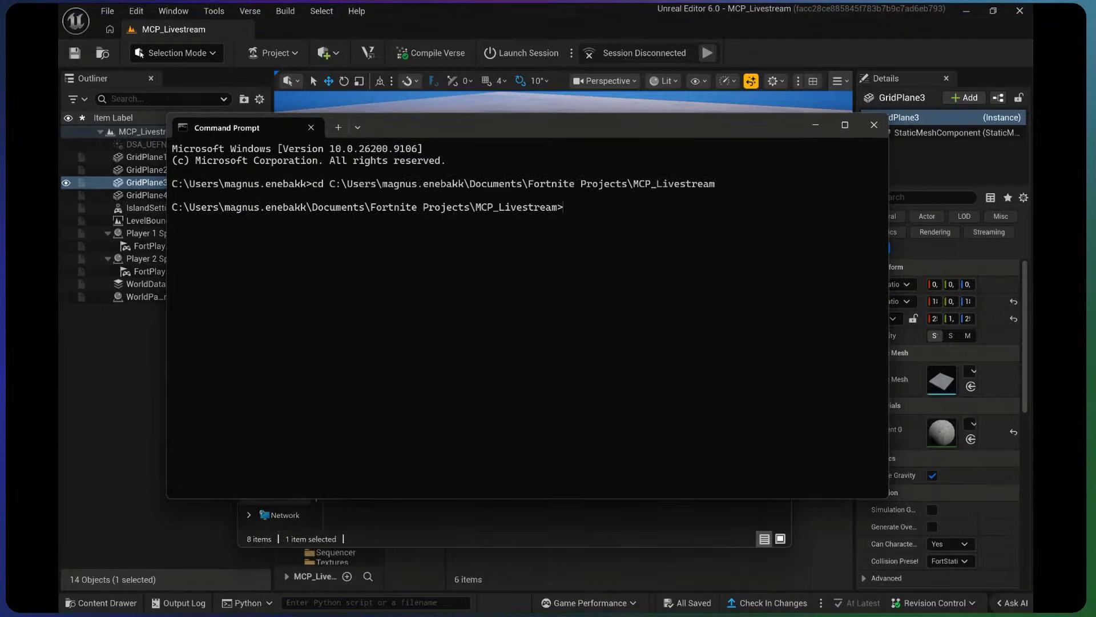
Start Claude Code in the project folder with the claude command and switch its permission mode to auto mode.
text(claude)
key(Return)
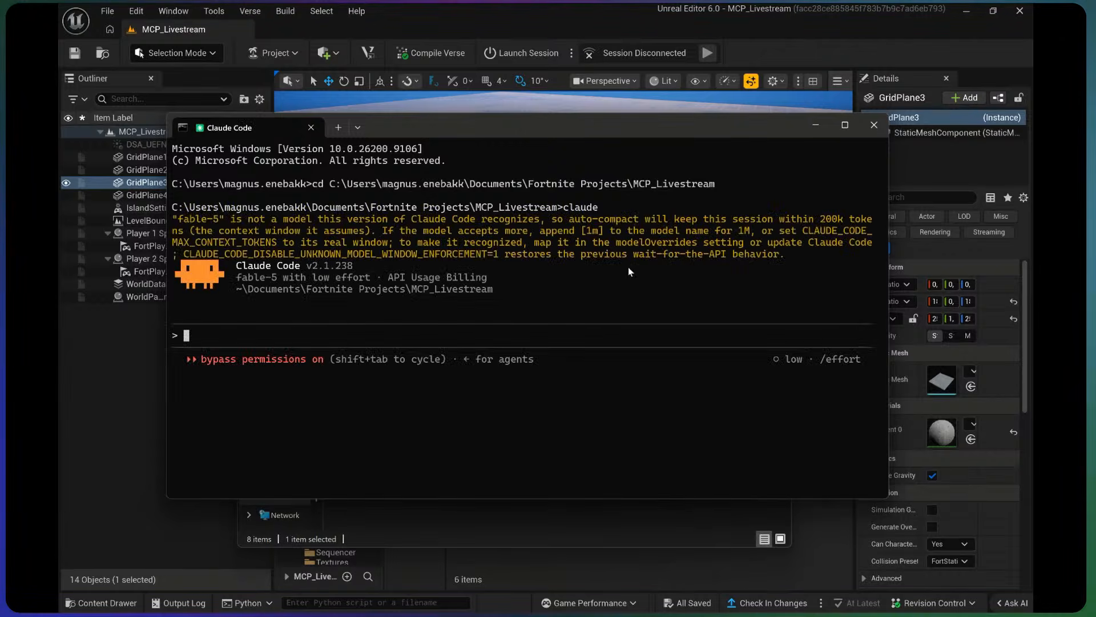
key(shift+Tab)
Check the MCP server connection status in the new session with the /mcp command and dismiss the server list.
text(/mcp)
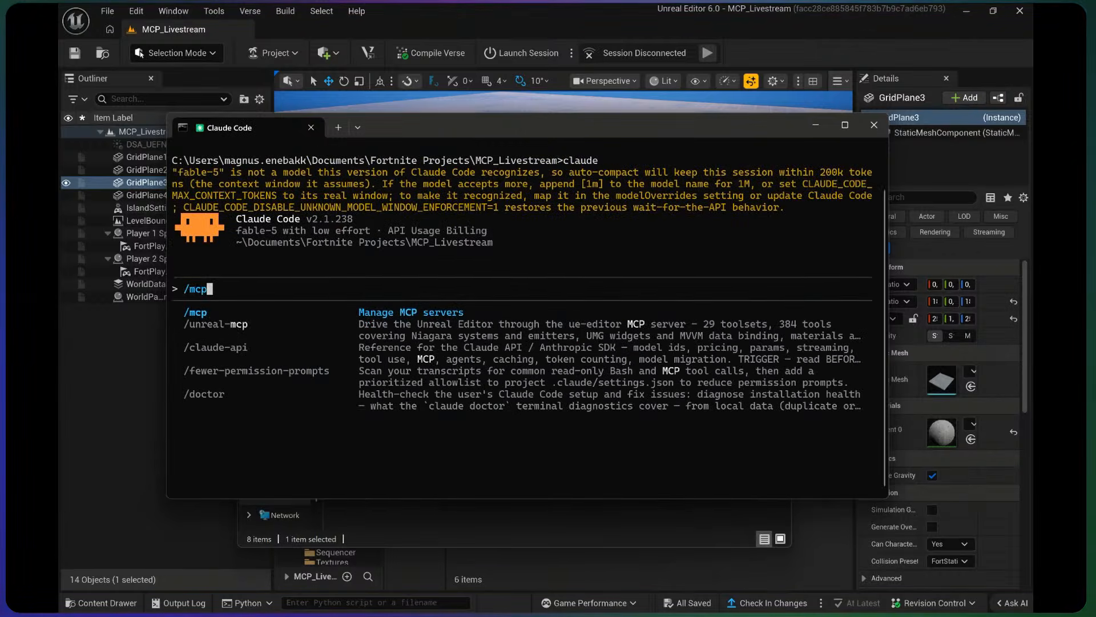
key(Return)
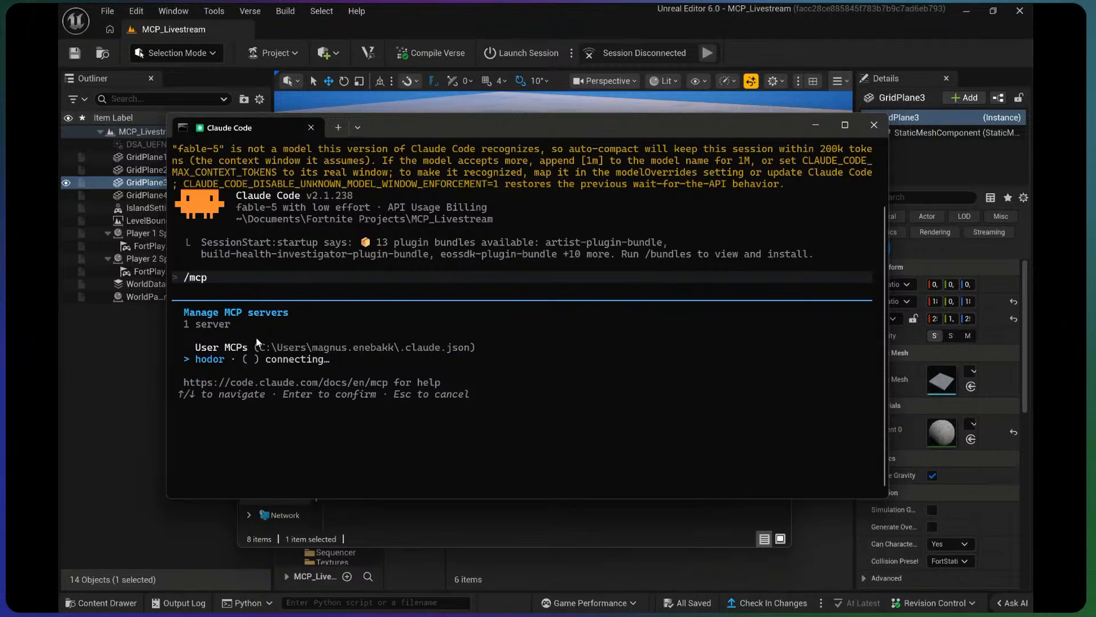
key(Escape)
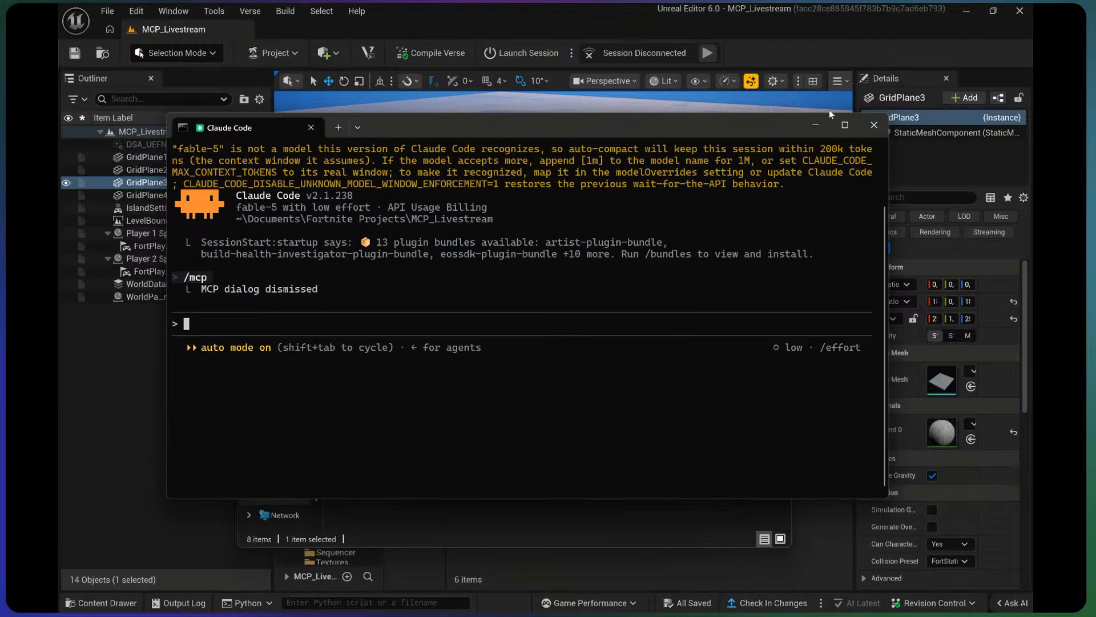
Close the Claude Code terminal and the File Explorer window, returning to the Unreal Editor for Fortnite level viewport.
click(873, 125)
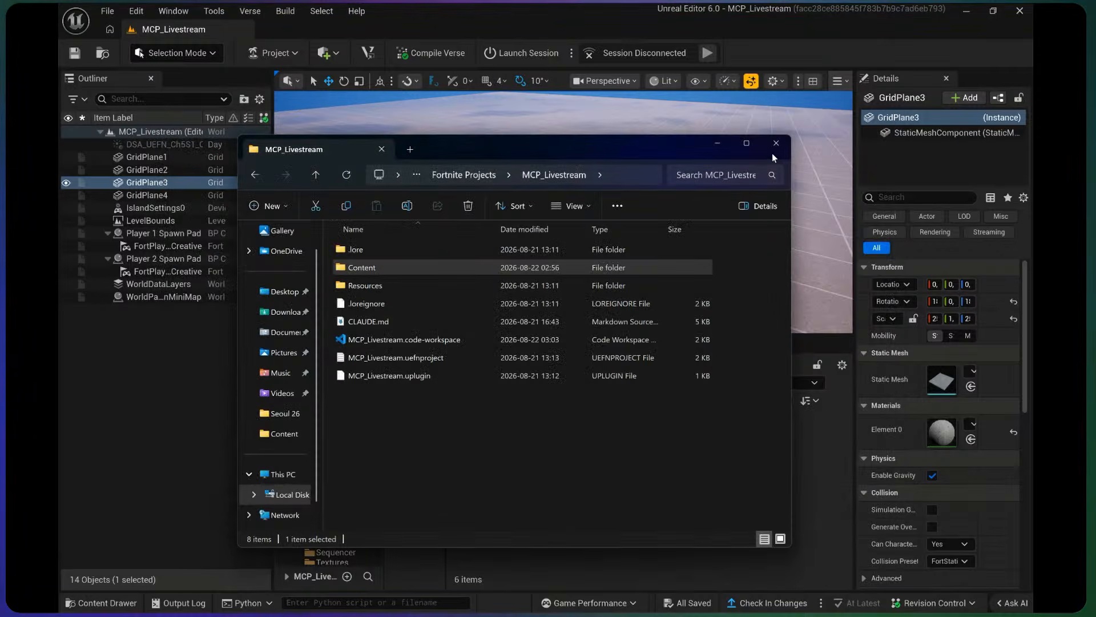
click(777, 149)
mouse_move(680, 194)
right_down()
mouse_move(720, 228)
mouse_move(700, 194)
right_up()
key(w)
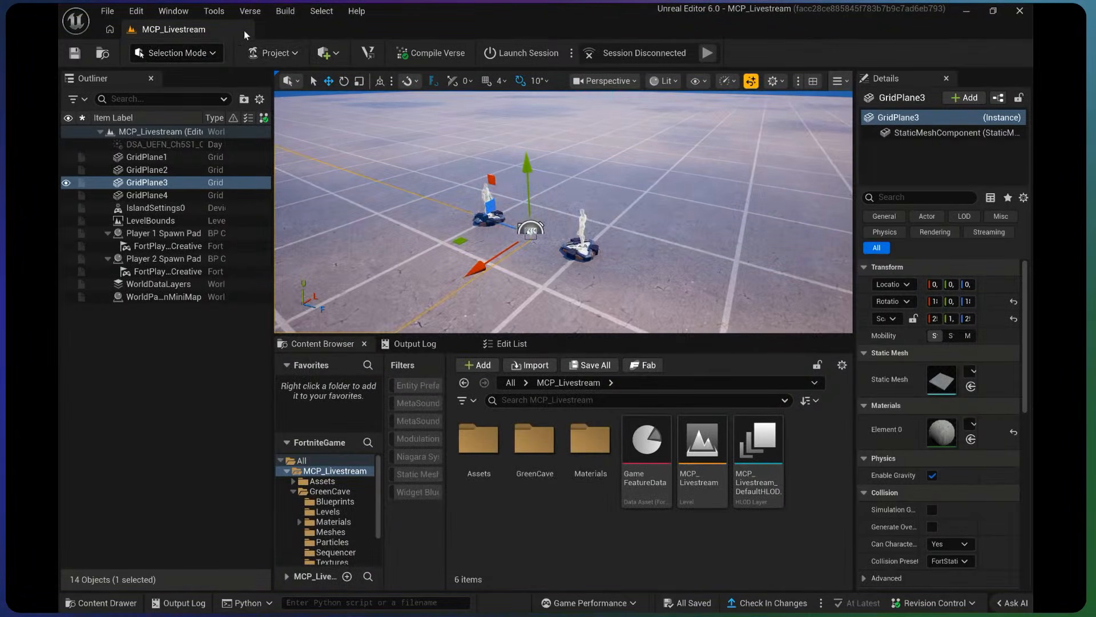